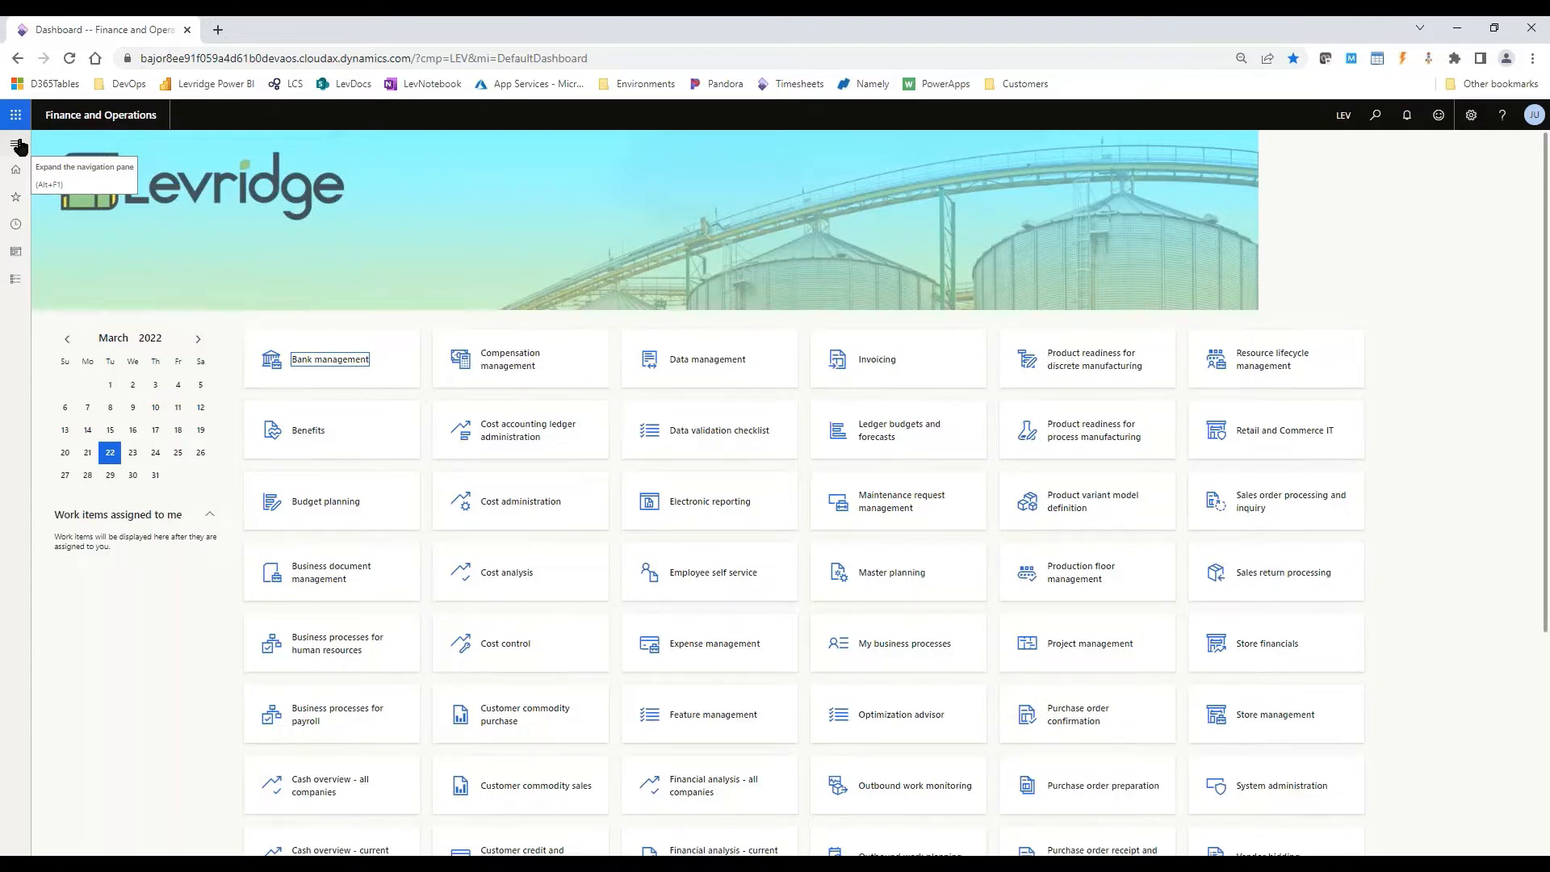
- Open the list of all sales orders in the Ag sales module
click(18, 146)
click(94, 358)
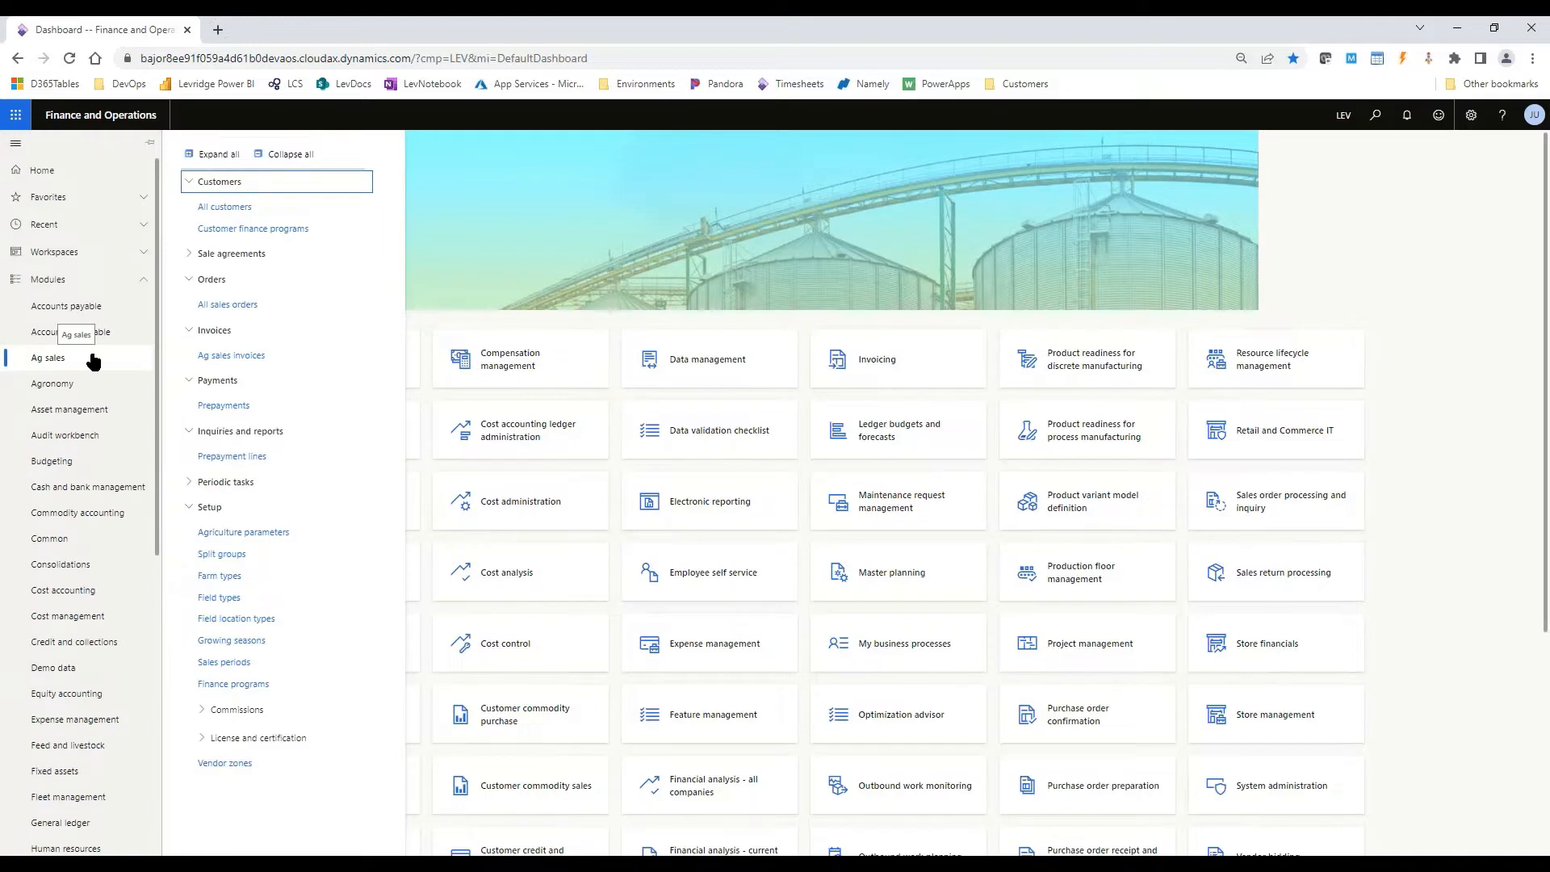
click(259, 305)
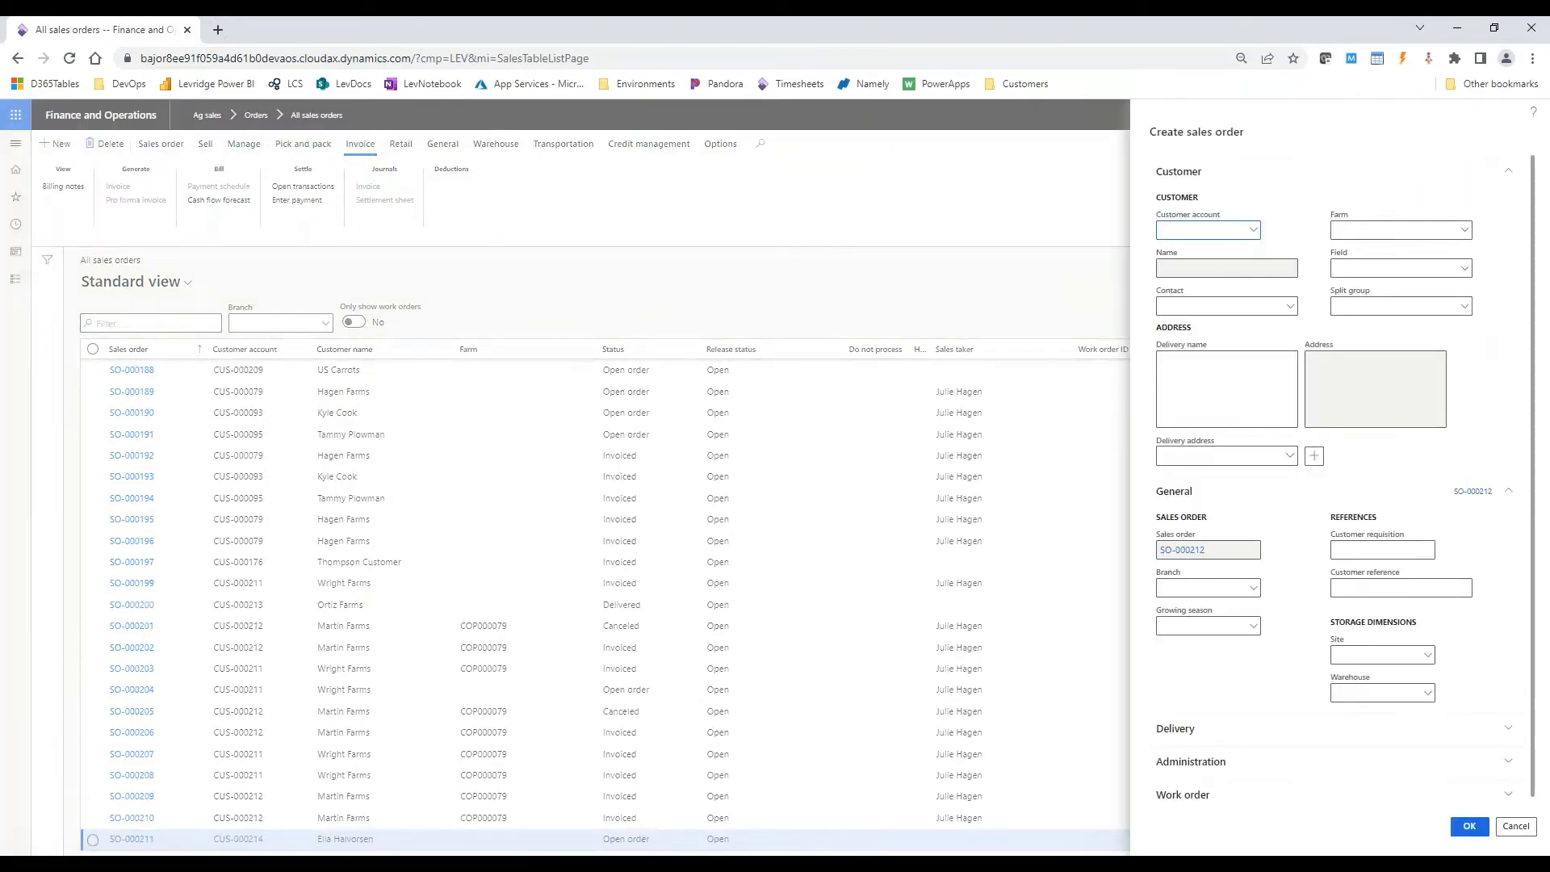
- Create a new sales order for customer Wright Farms with ART as the warehouse
text(wr)
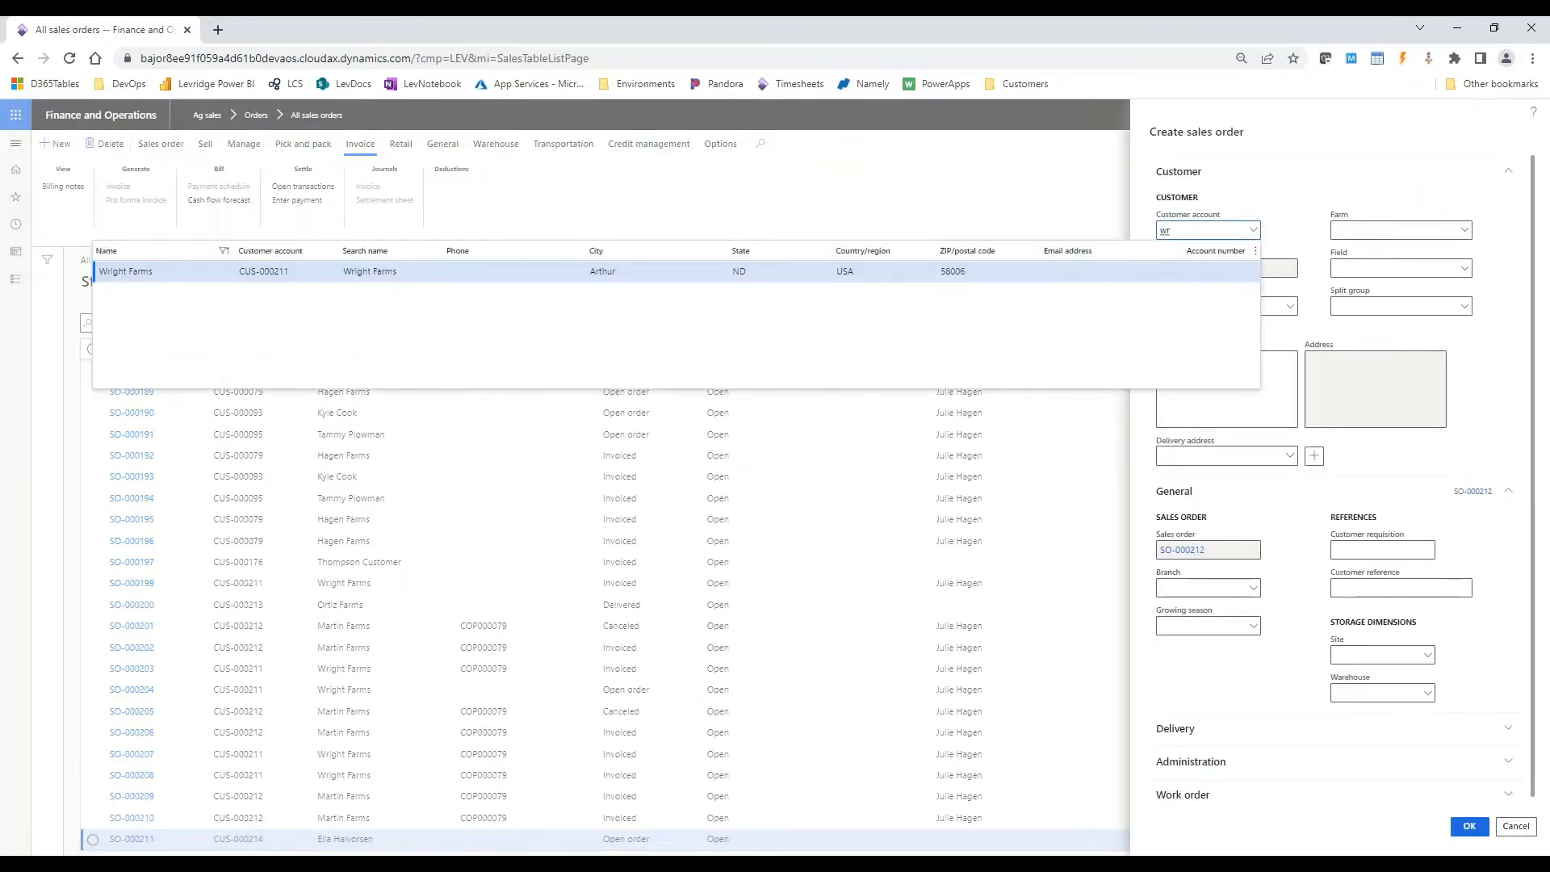
click(1393, 695)
text(art)
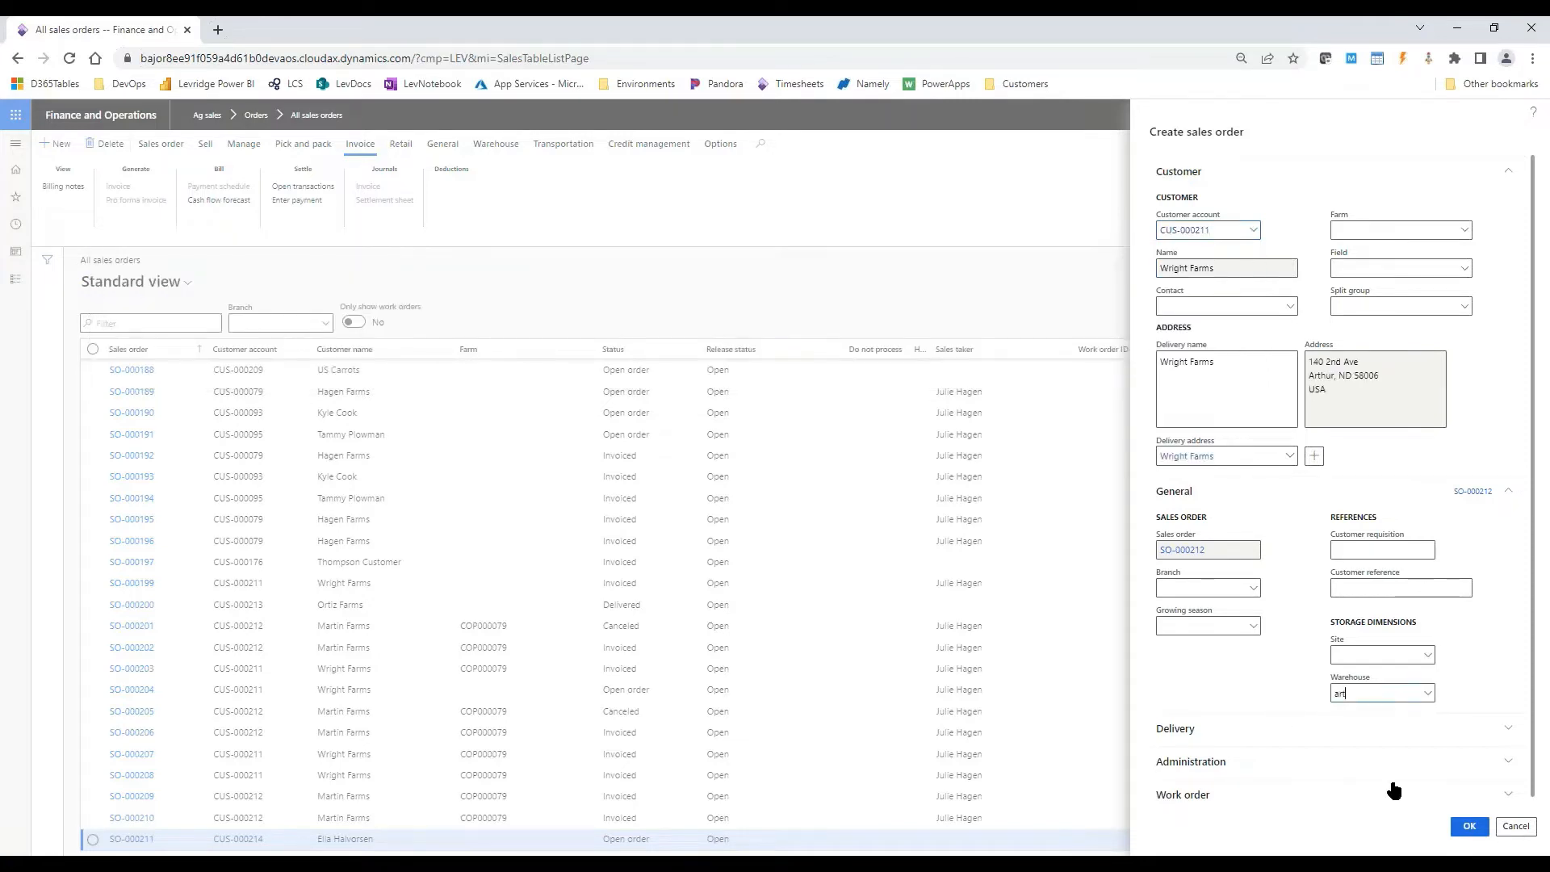
click(1476, 832)
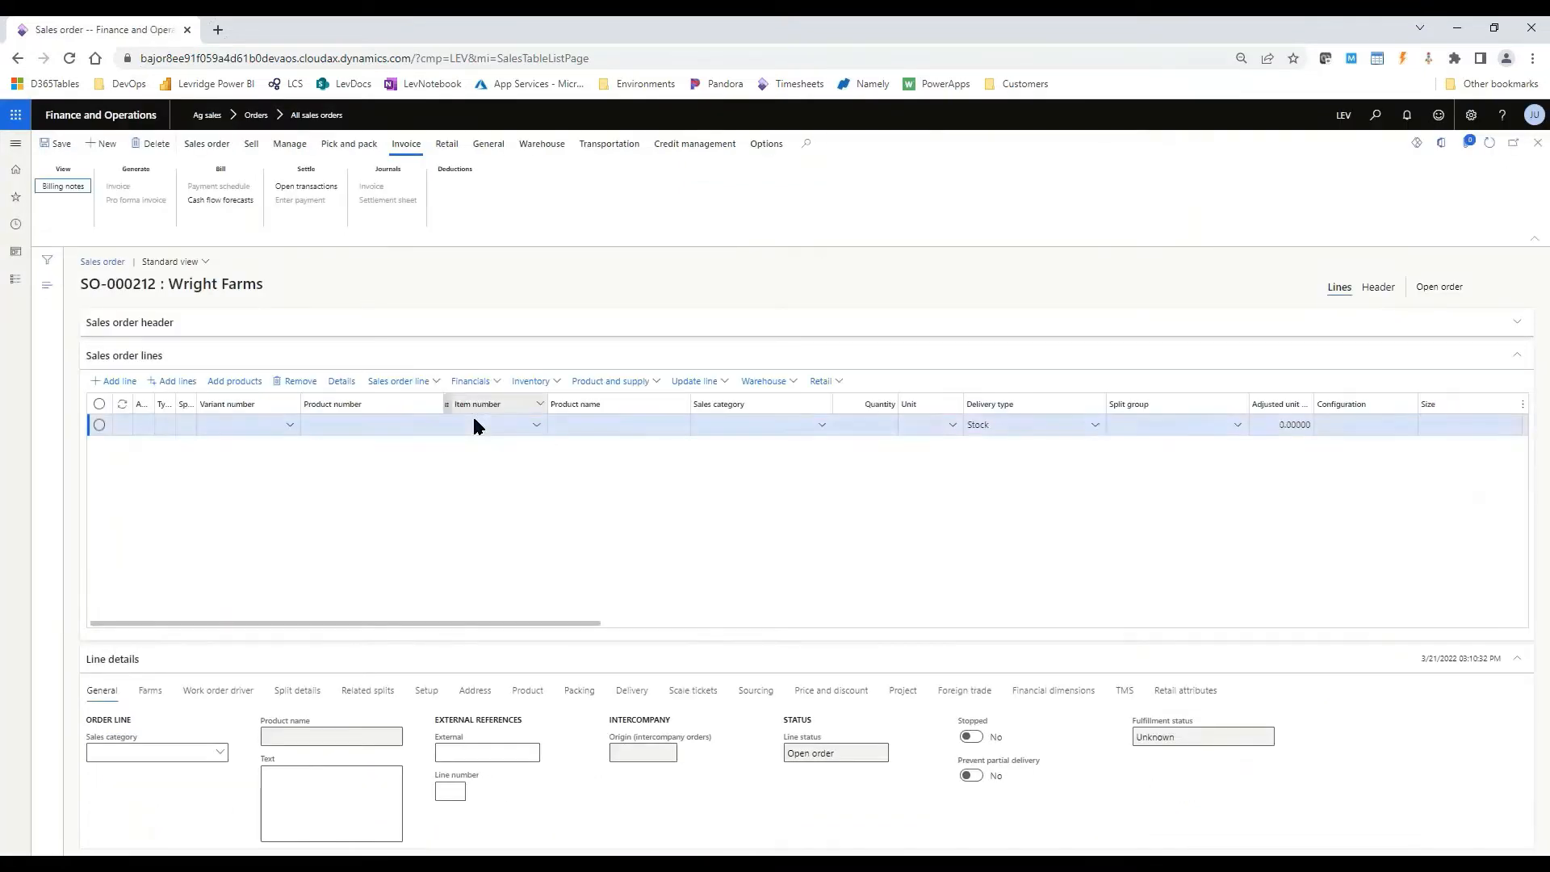
- Enter item Urea with a quantity of 2,000 on the first sales order line
text(urea)
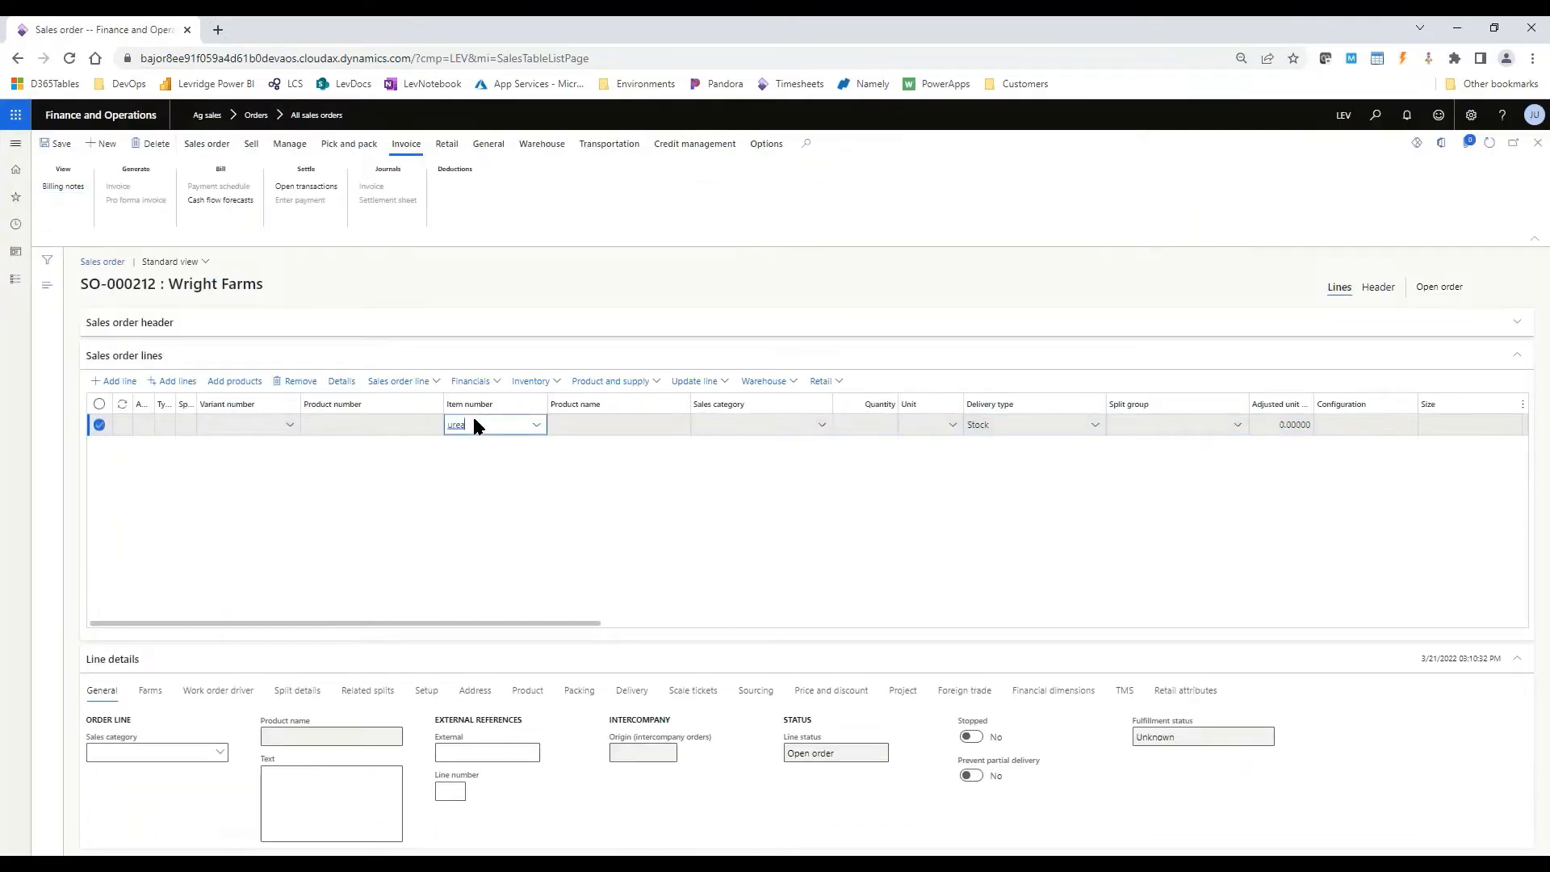
key(Tab)
text(2000)
key(Tab)
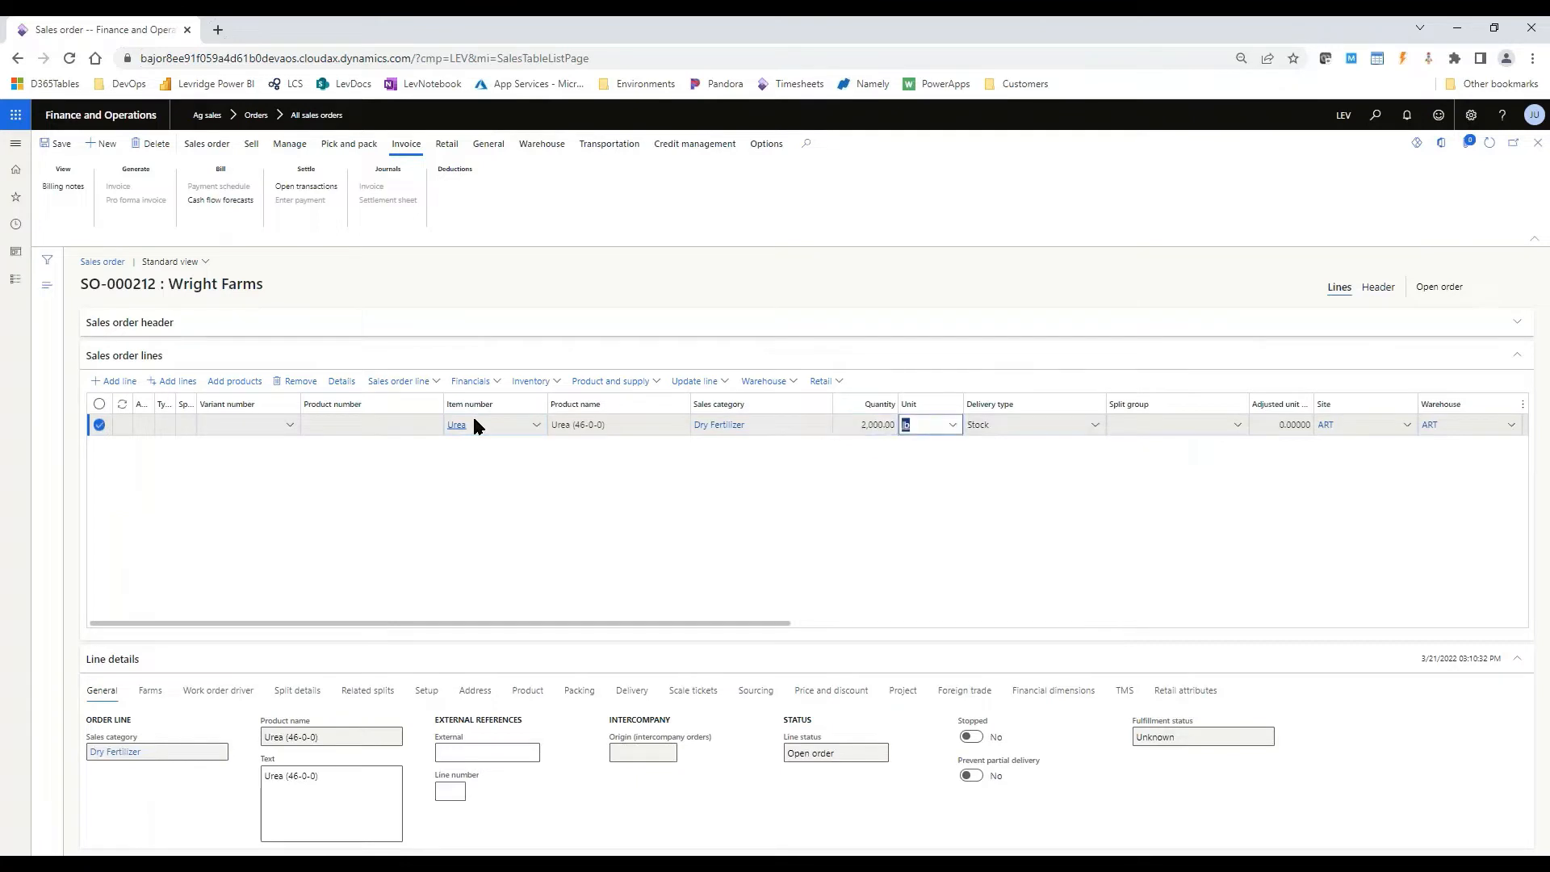
- Assign the split group named 55MartinFa45WrightFa to the Urea line
click(1242, 429)
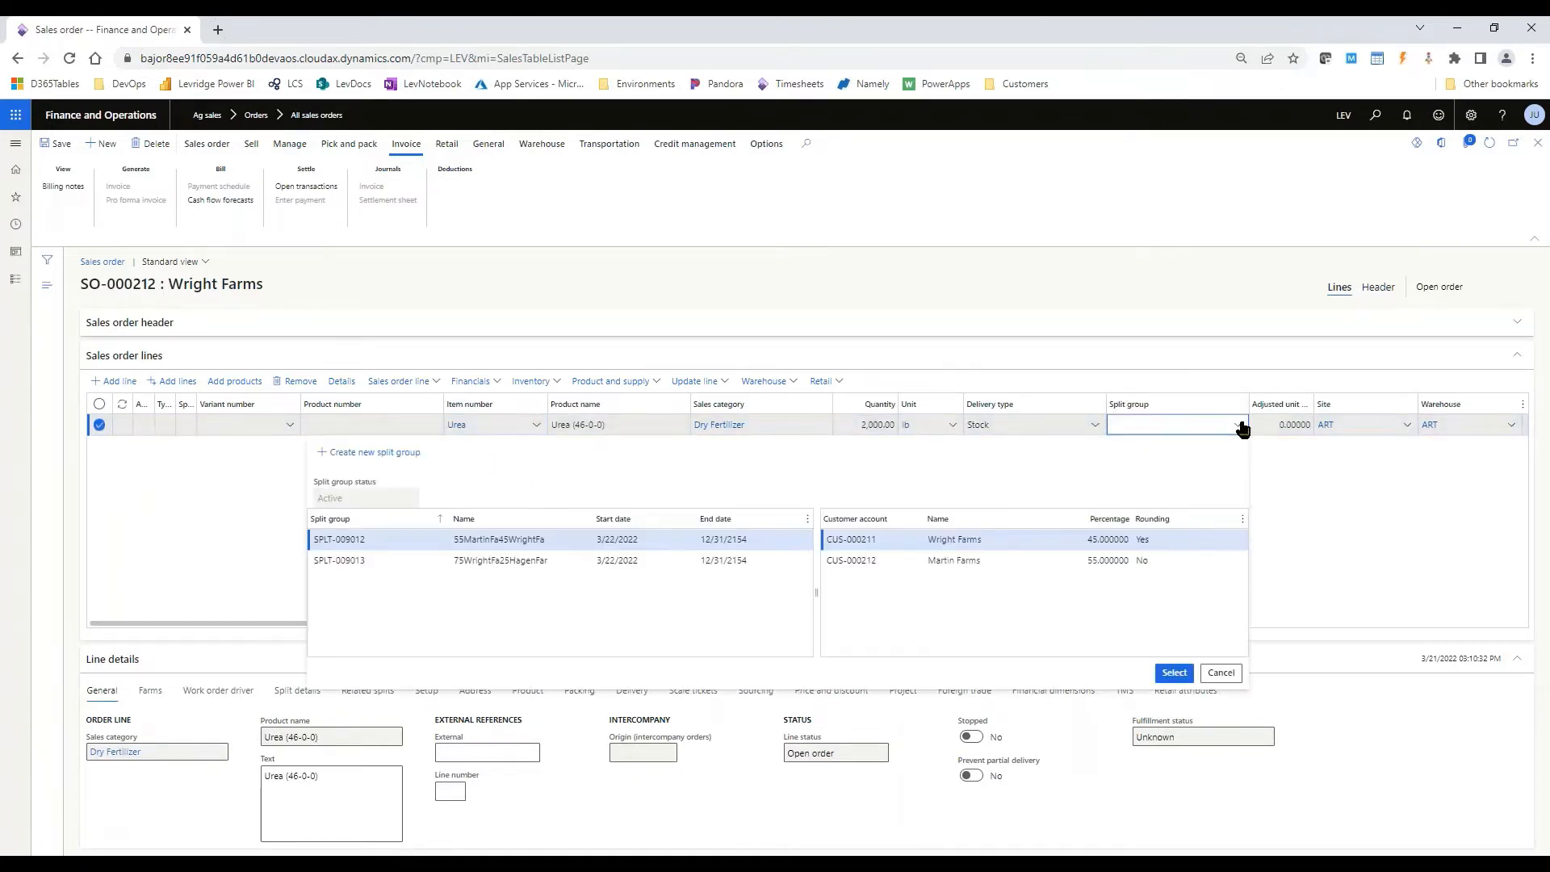
click(549, 539)
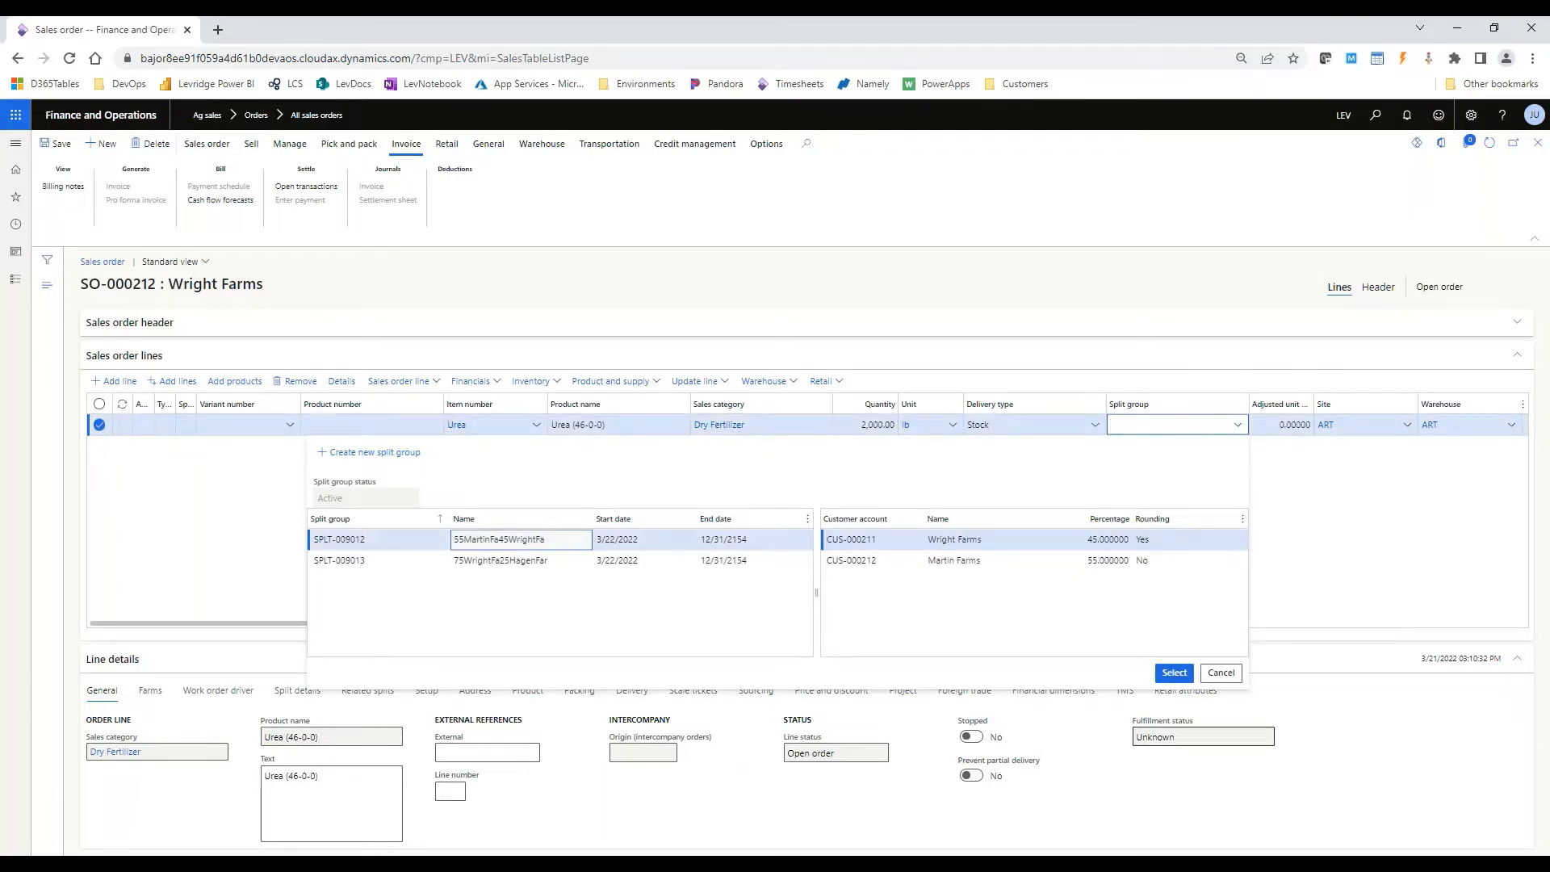
click(1186, 678)
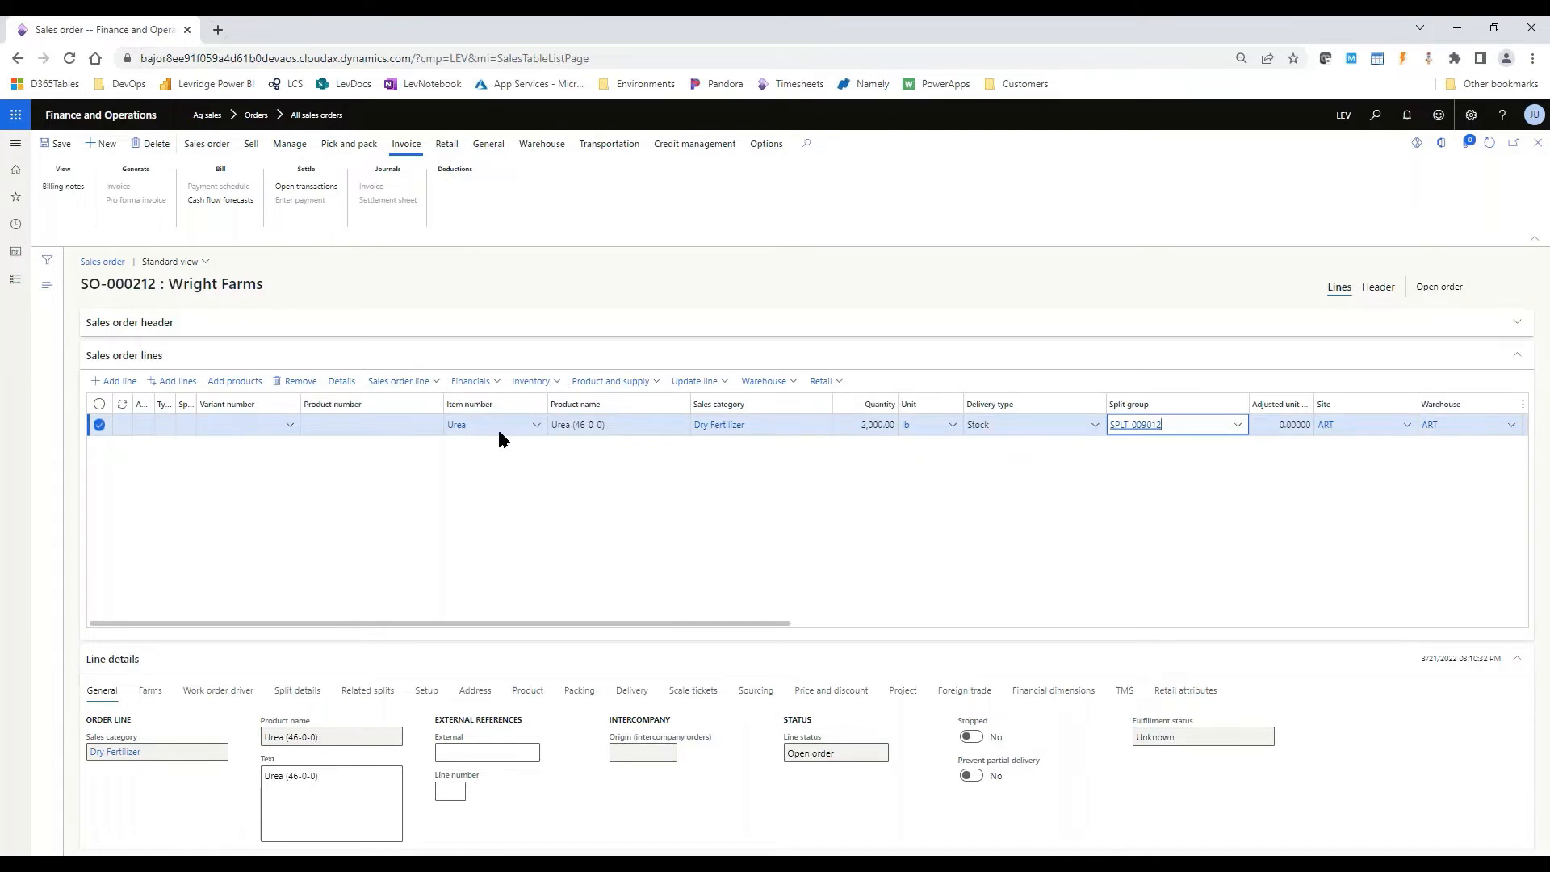
- Add a header charge with charges code FreightChg to the Wright Farms sales order
click(252, 144)
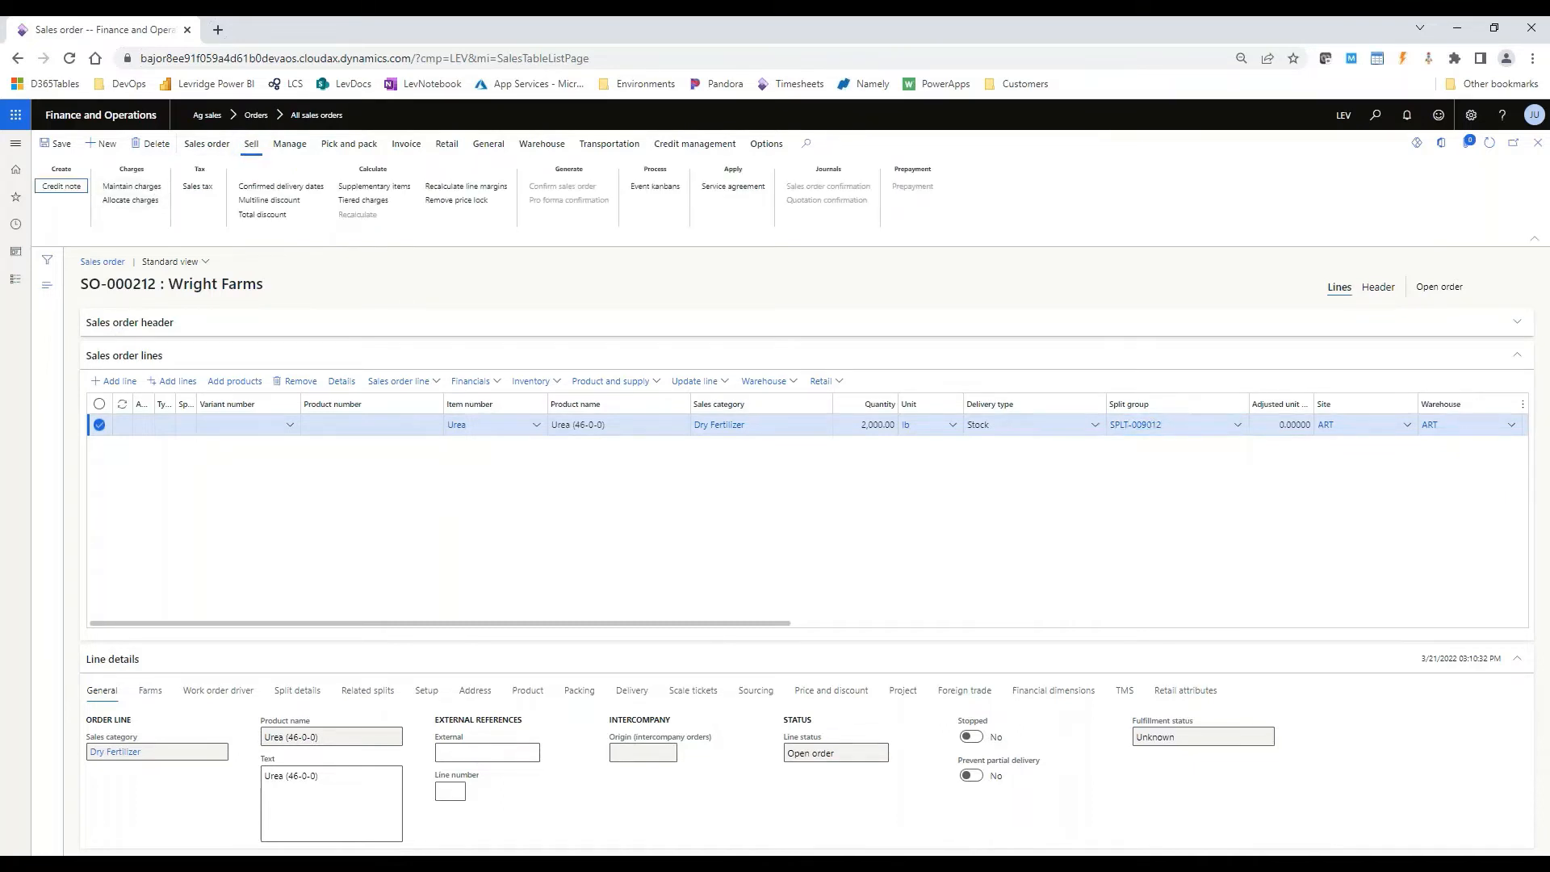
click(154, 186)
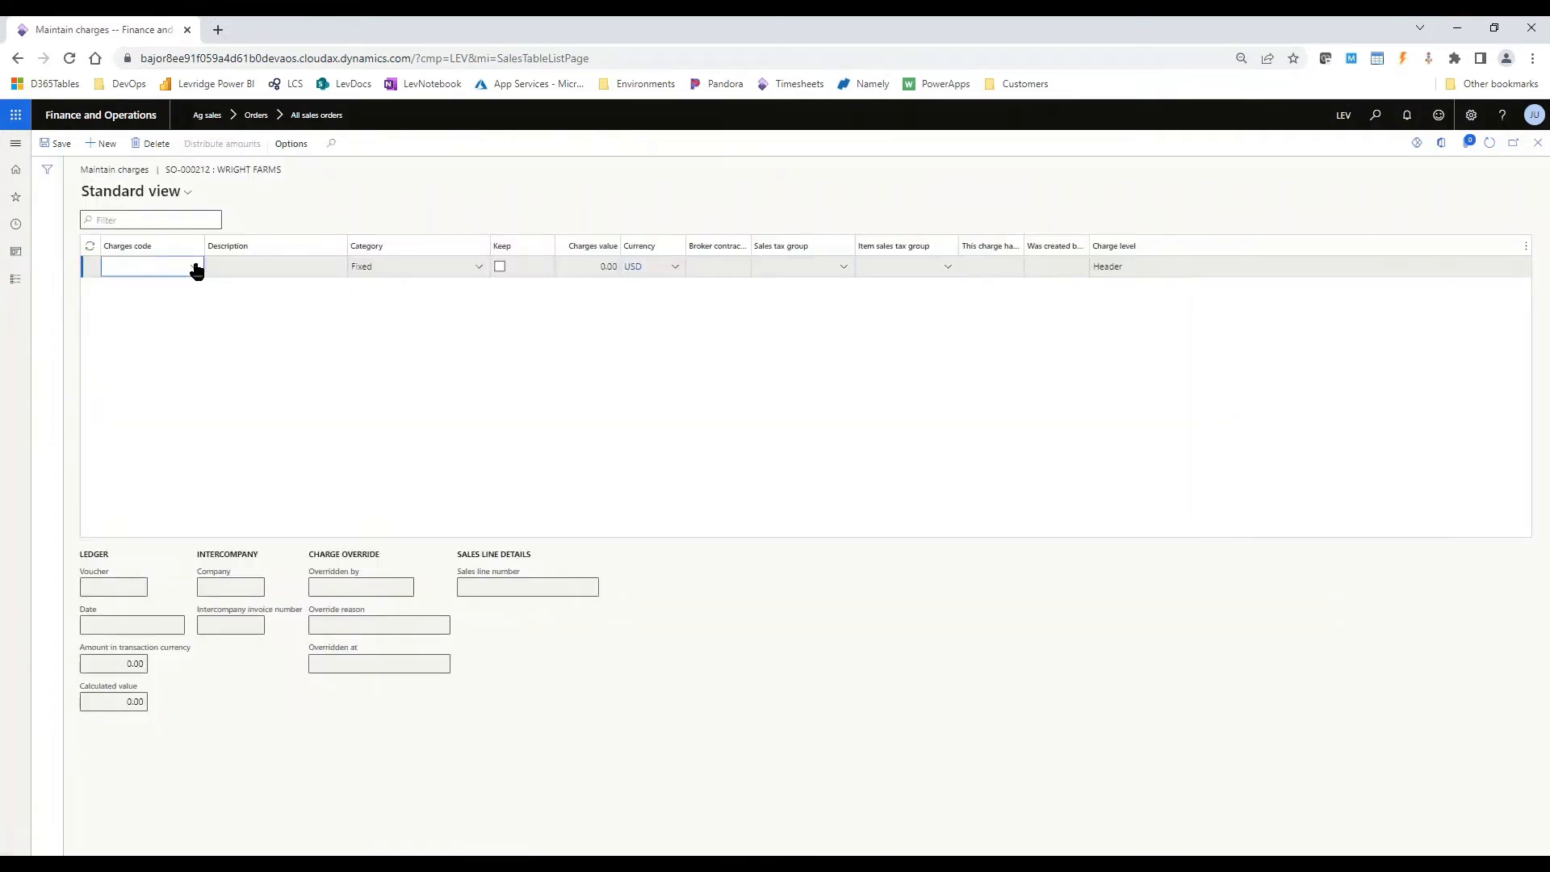
click(196, 266)
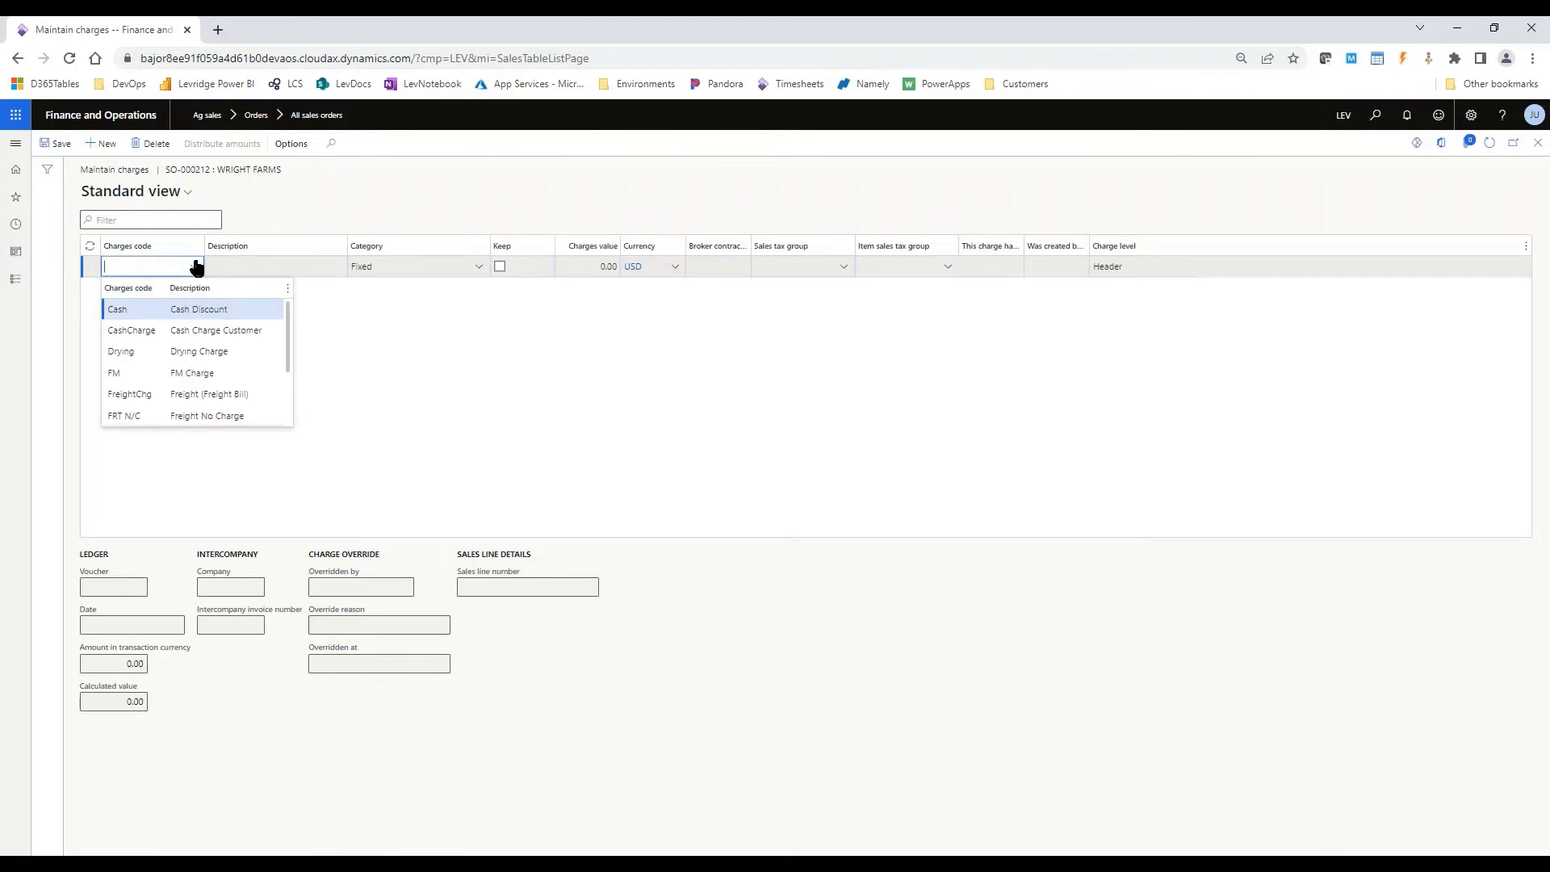
click(246, 394)
click(500, 323)
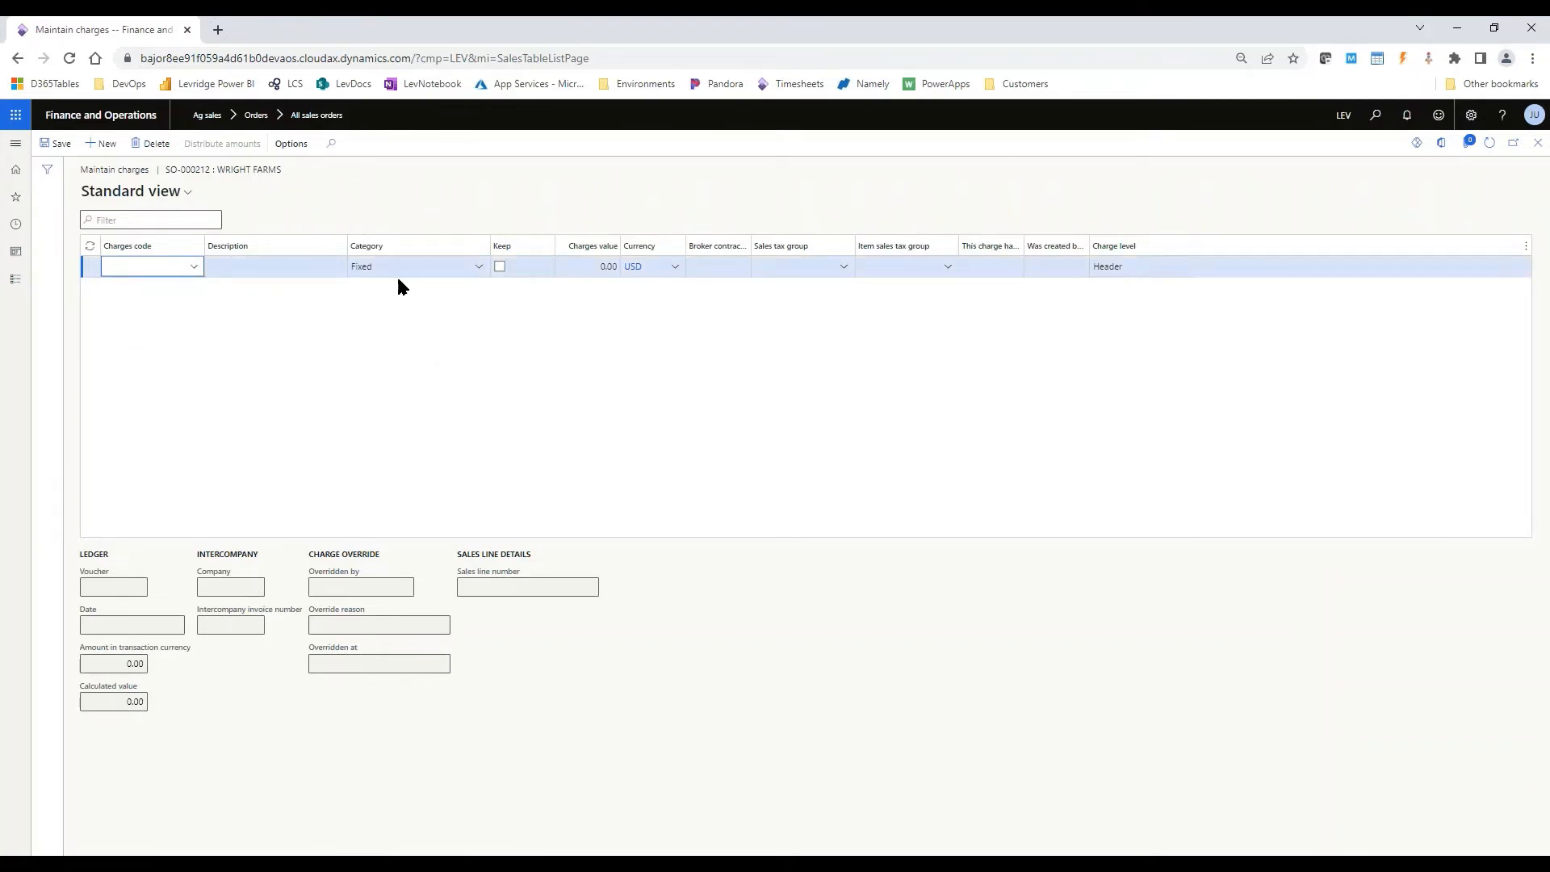
- Set the freight charge's value to 25.00 and return to the sales order
key(Tab)
key(Tab)
key(Tab)
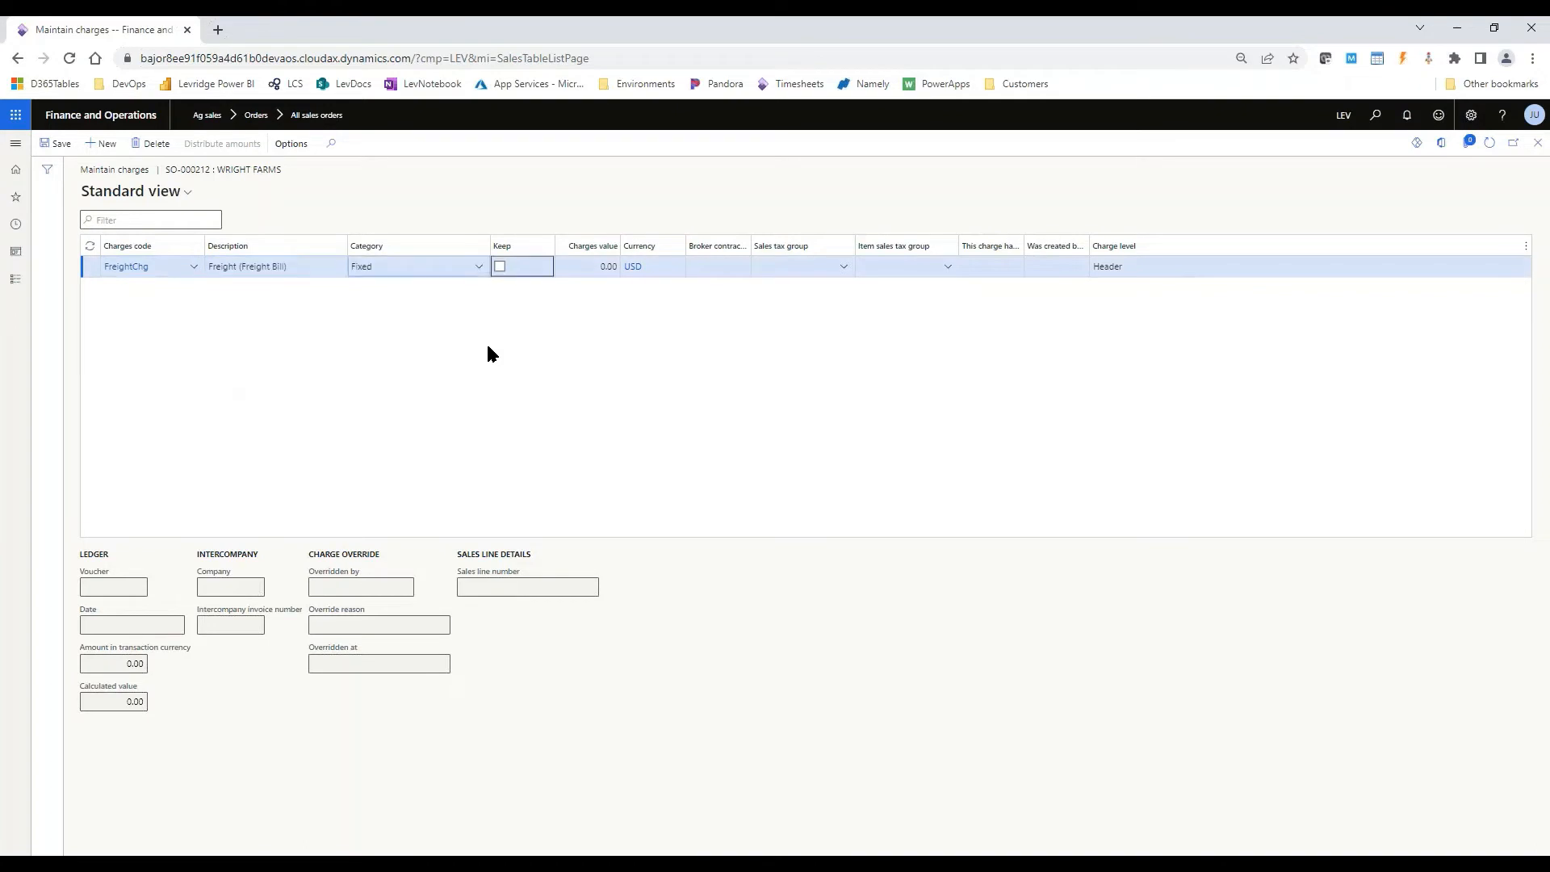
key(Tab)
text(25)
key(Tab)
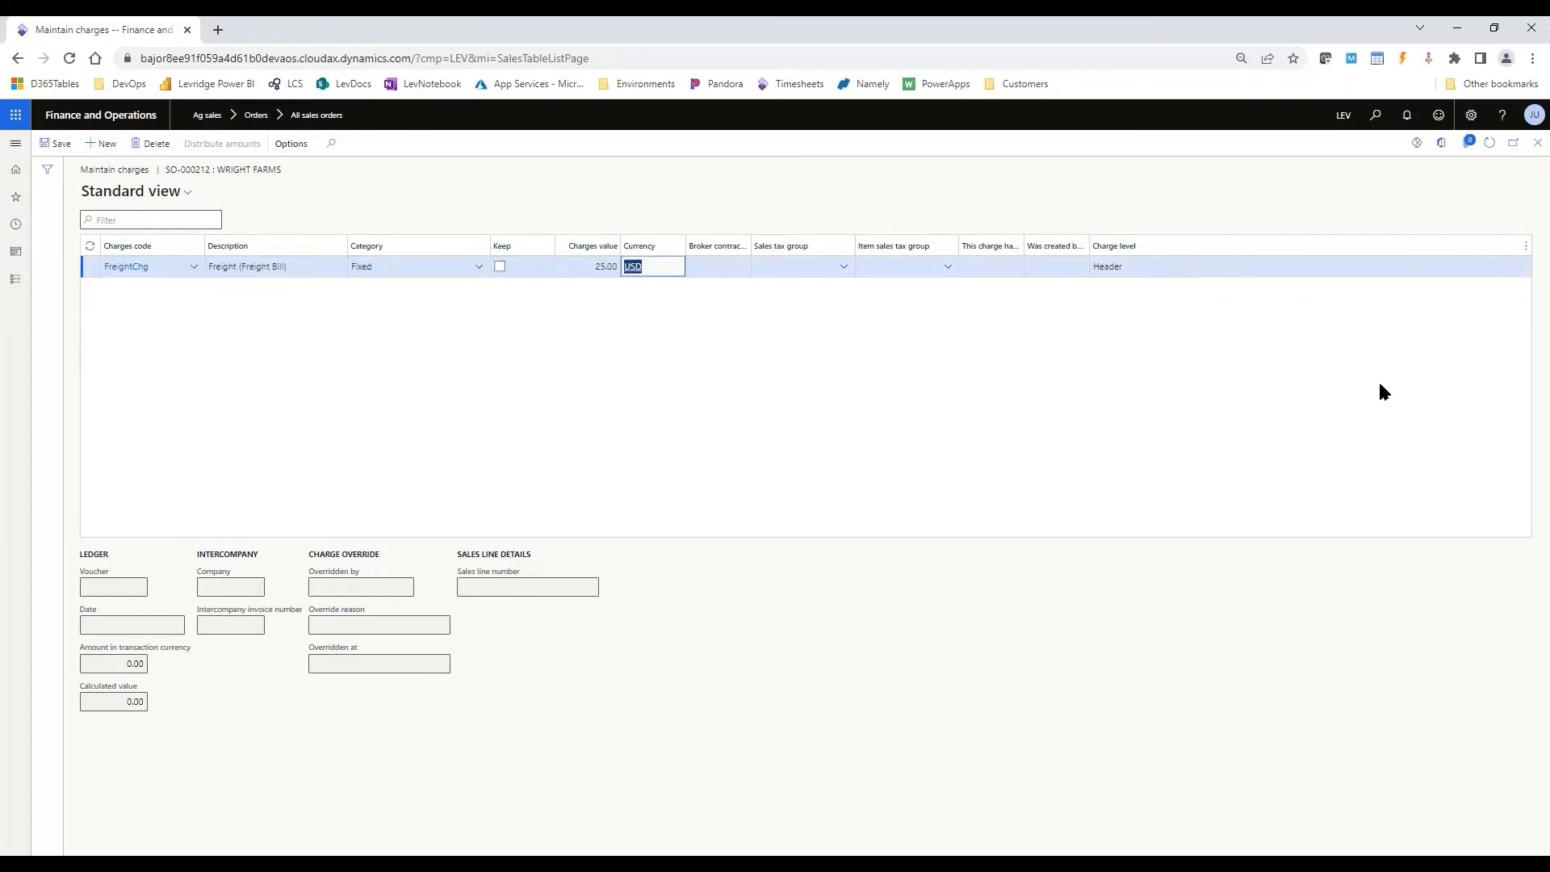
click(1538, 143)
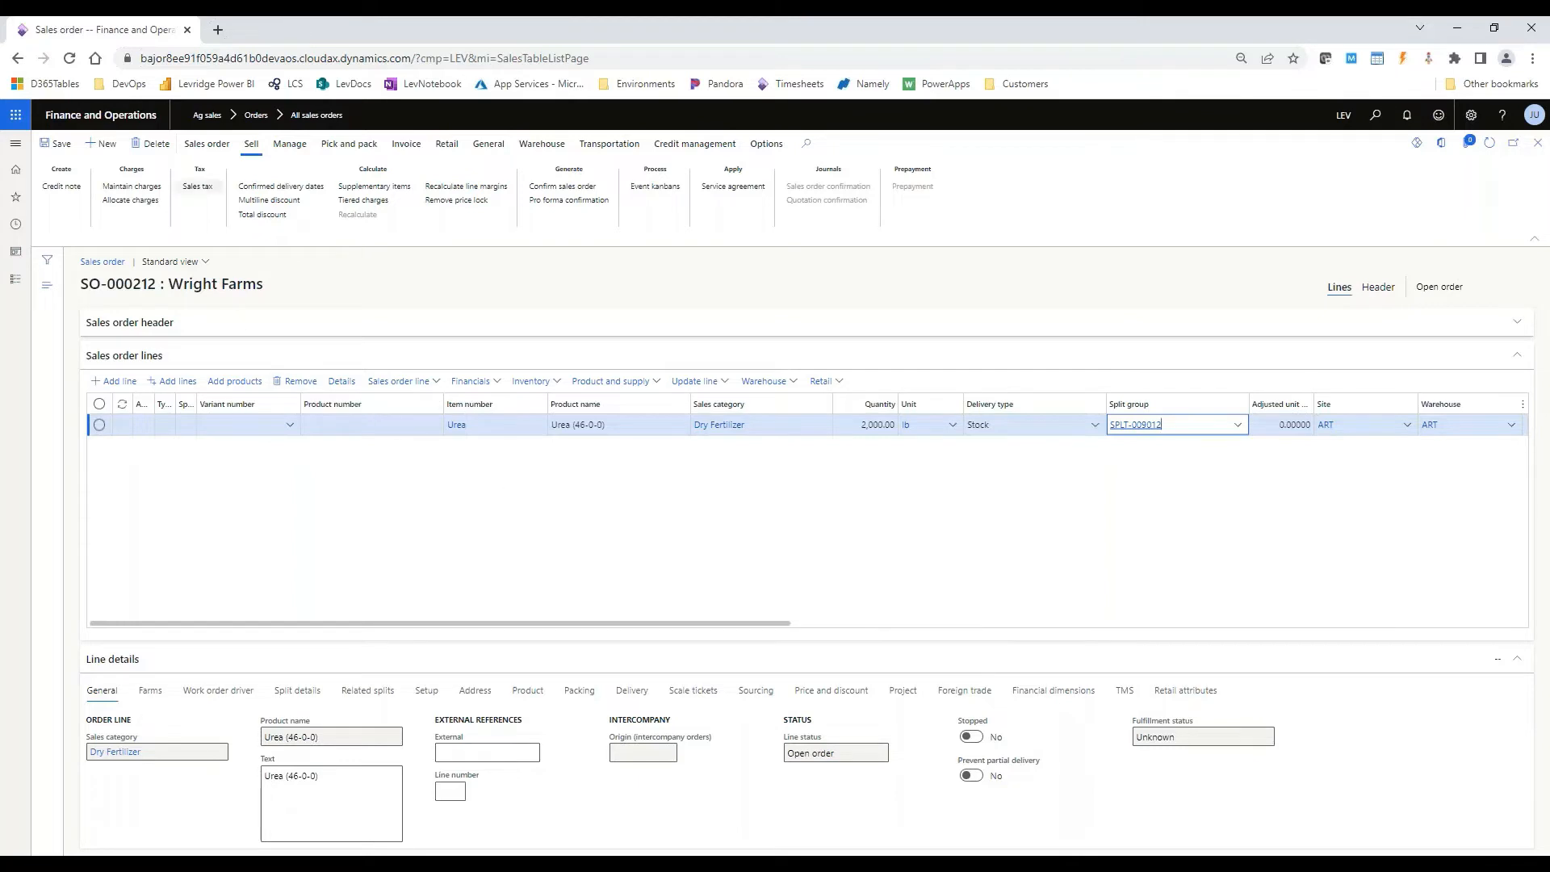
- Generate the invoice for the sales order and confirm posting it without printing
click(403, 145)
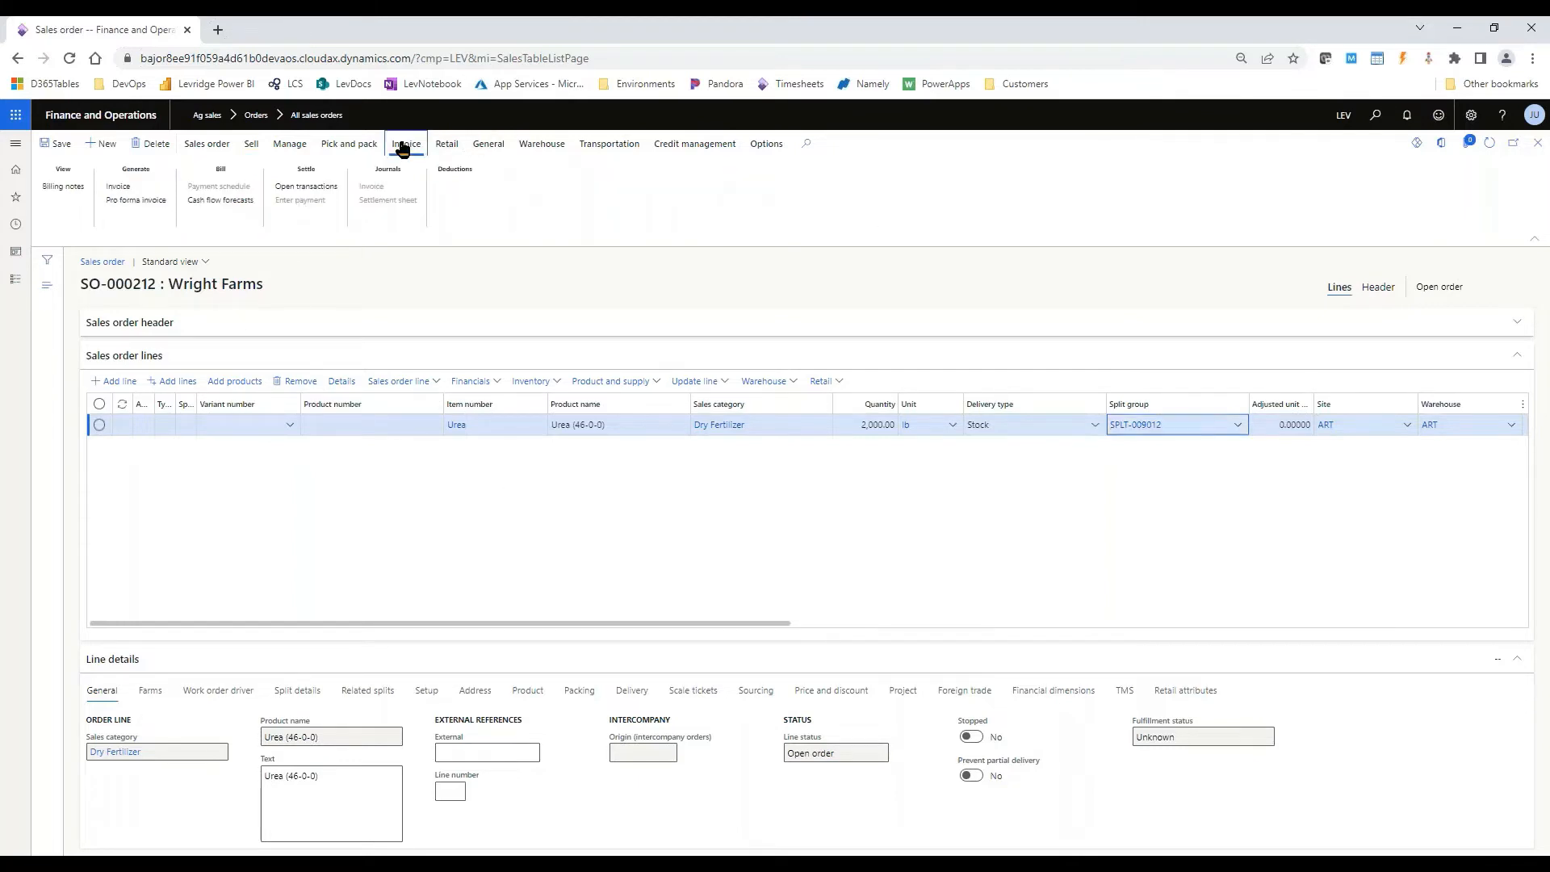
click(136, 188)
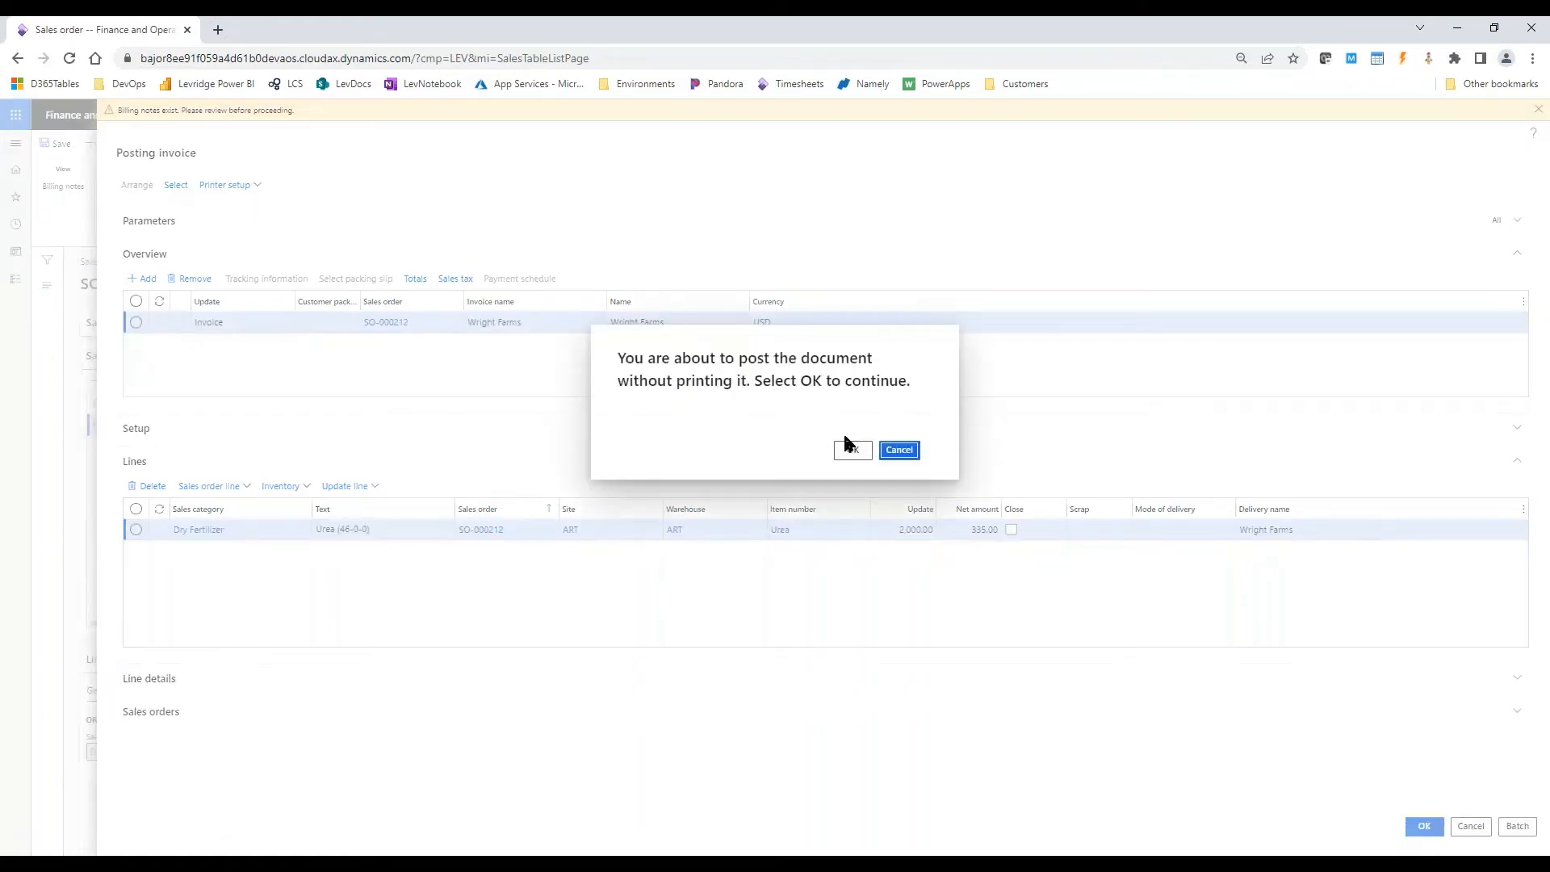
click(846, 448)
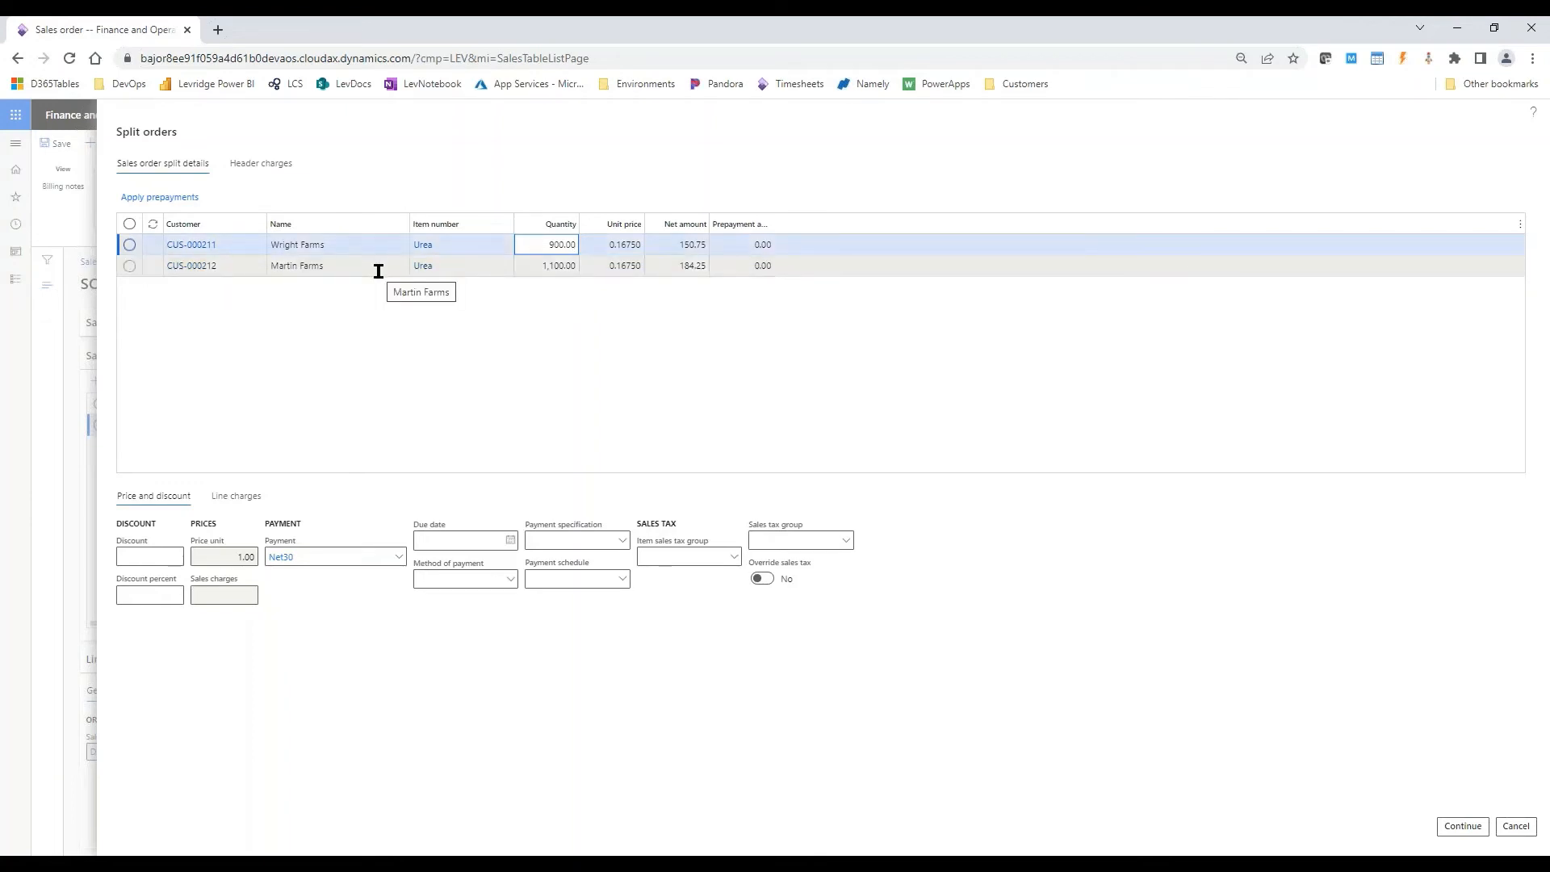
- Allocate 100 percent of the FreightChg header charge to Wright Farms in the split orders
click(271, 165)
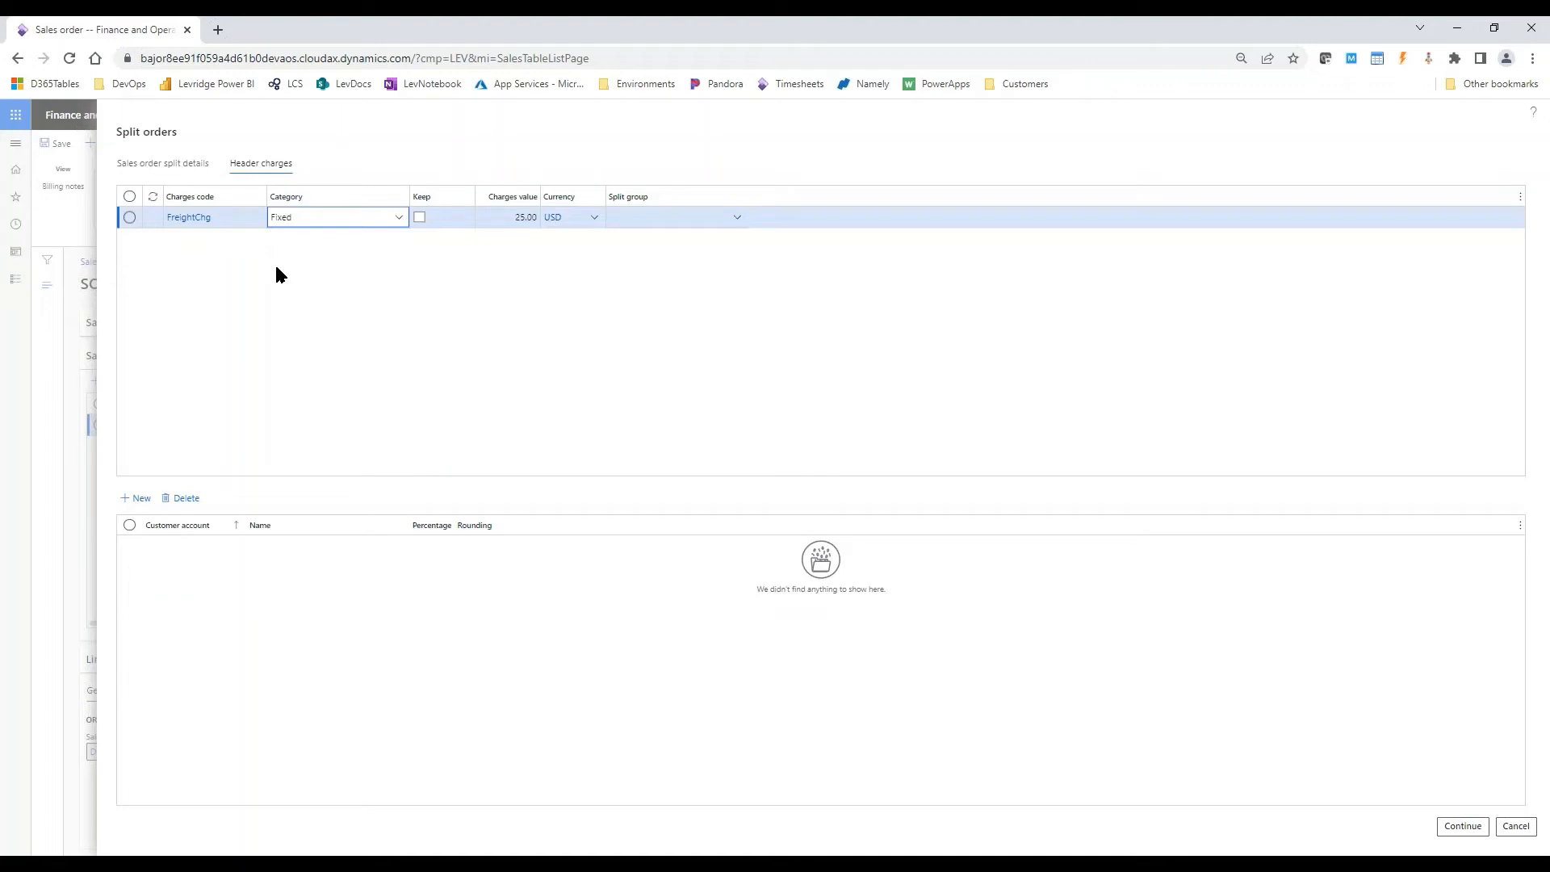
click(135, 498)
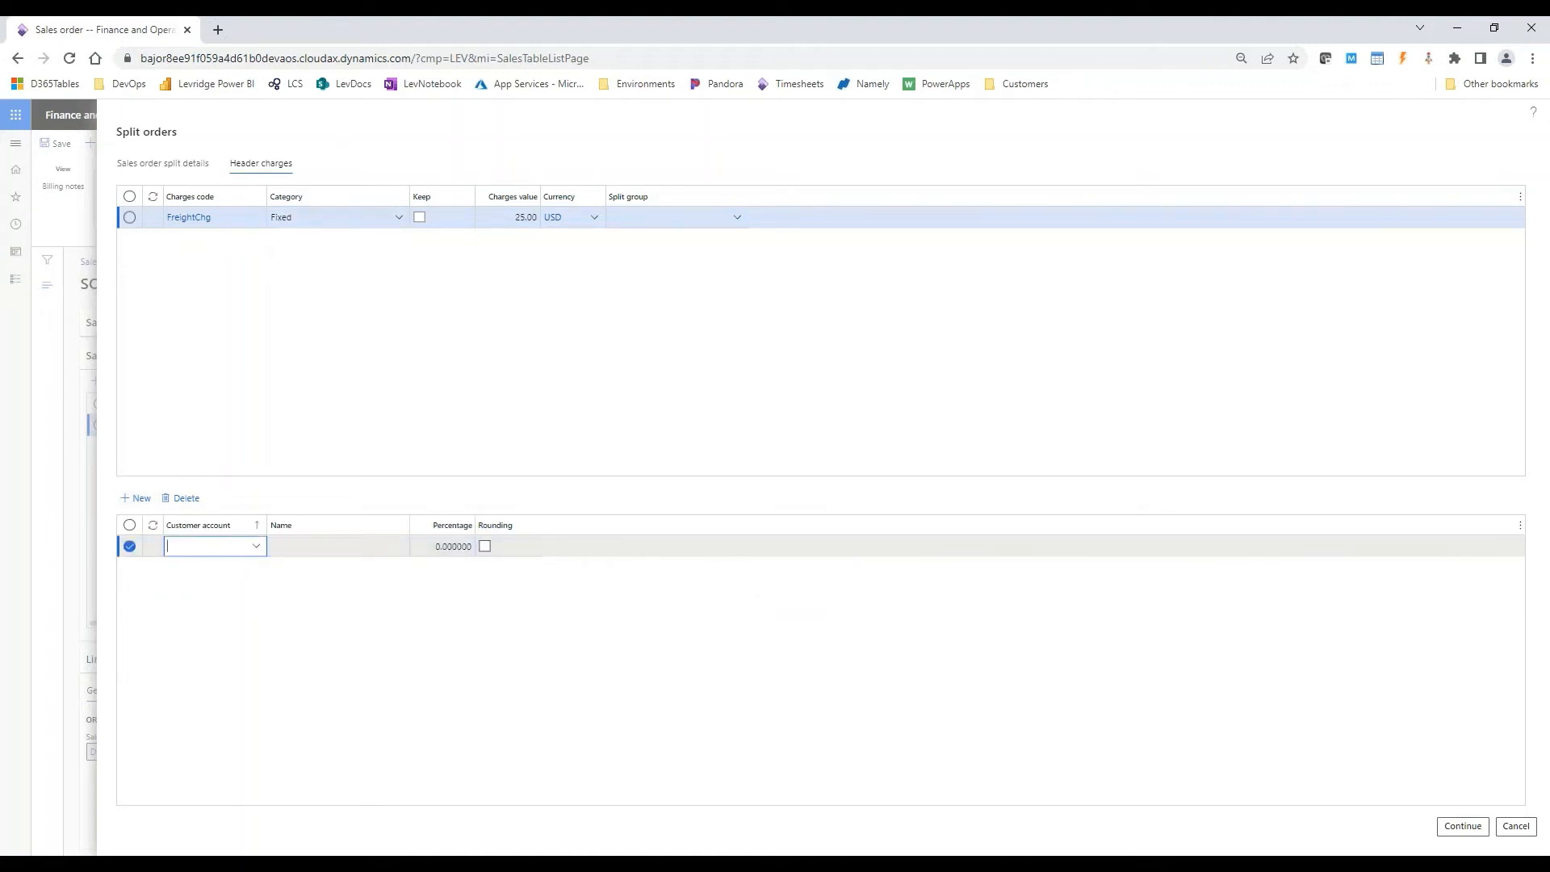
click(257, 547)
text(wr)
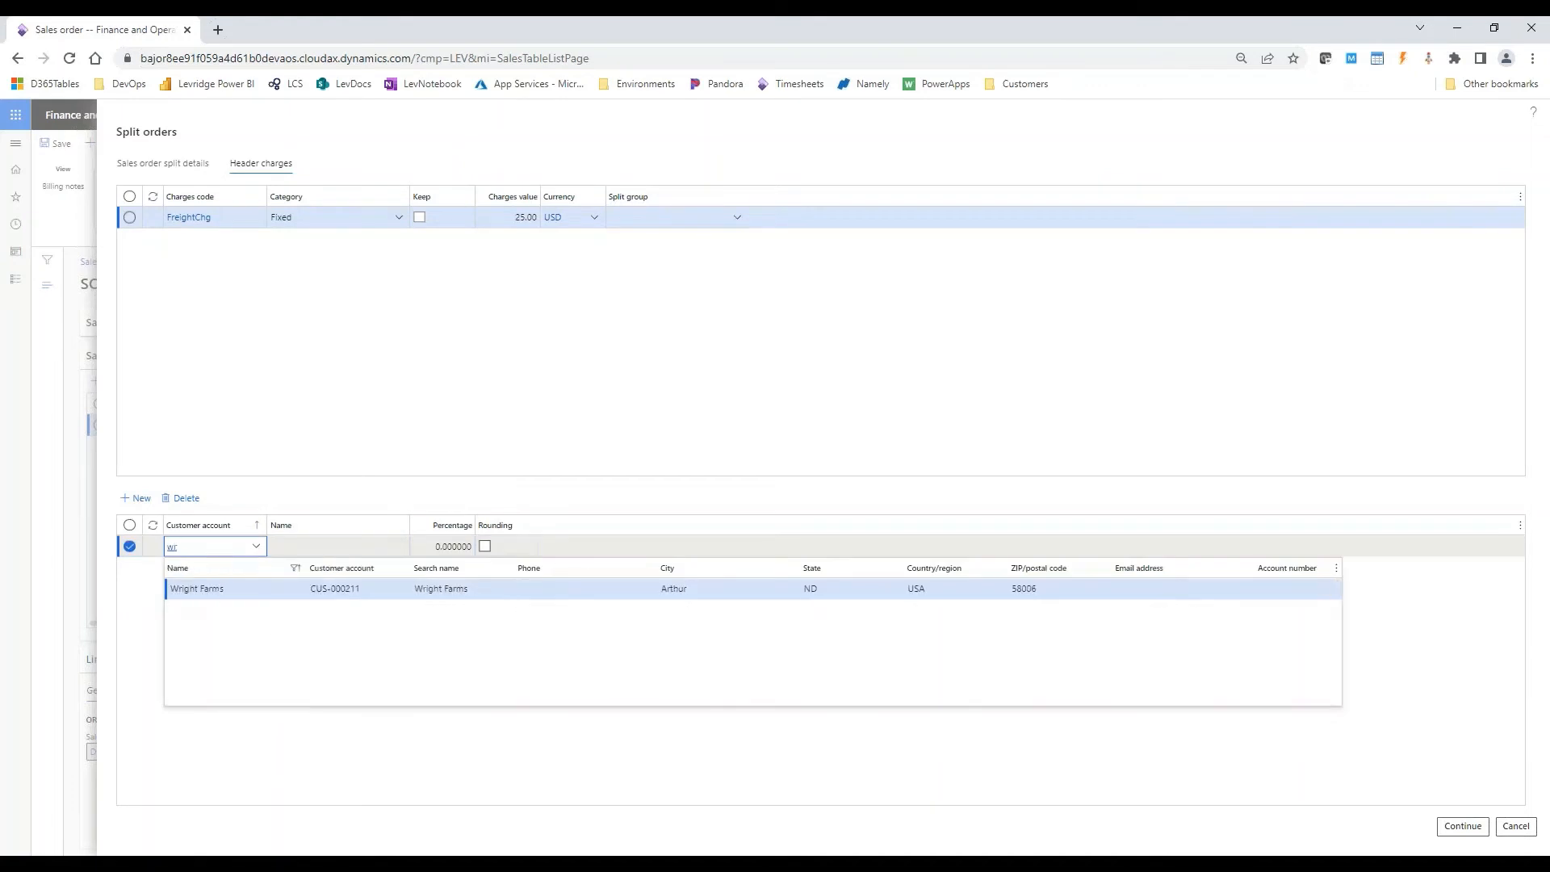
click(256, 589)
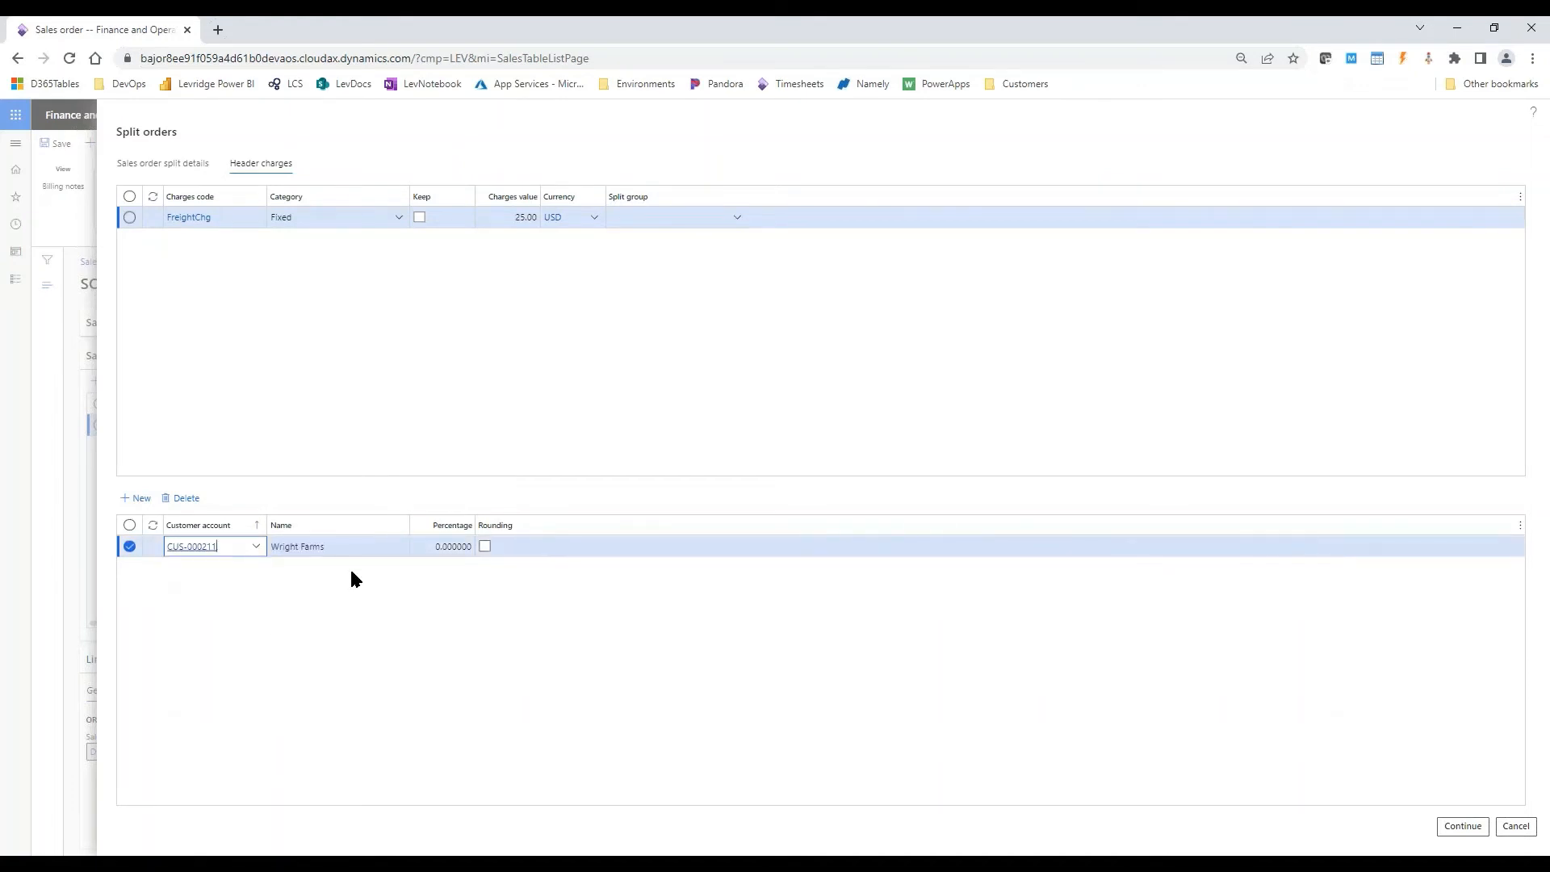
key(Tab)
key(Tab)
text(100)
key(Tab)
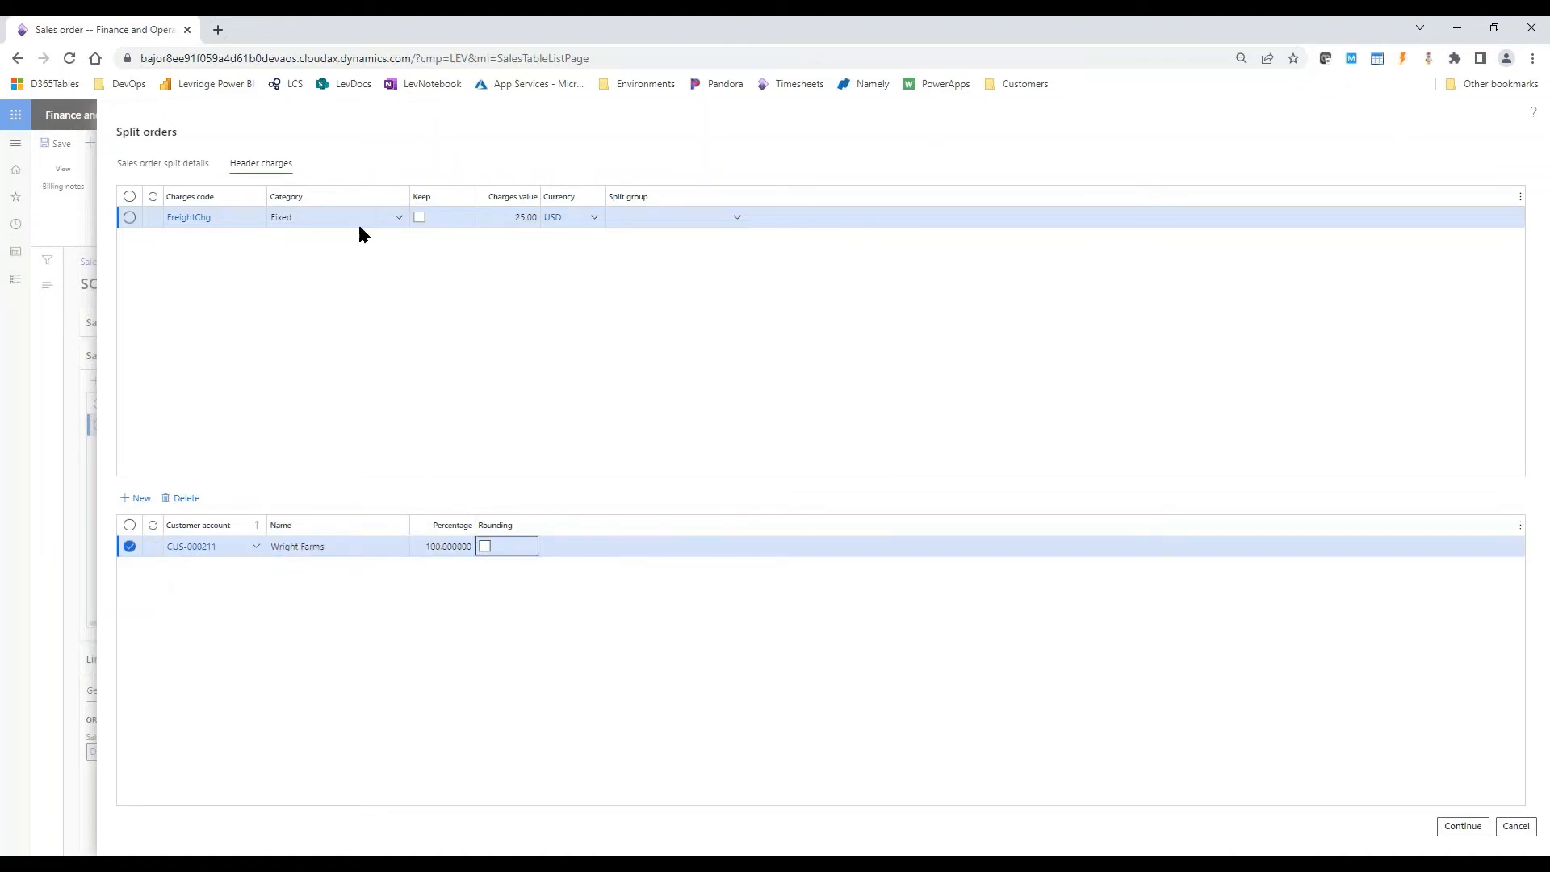
click(229, 228)
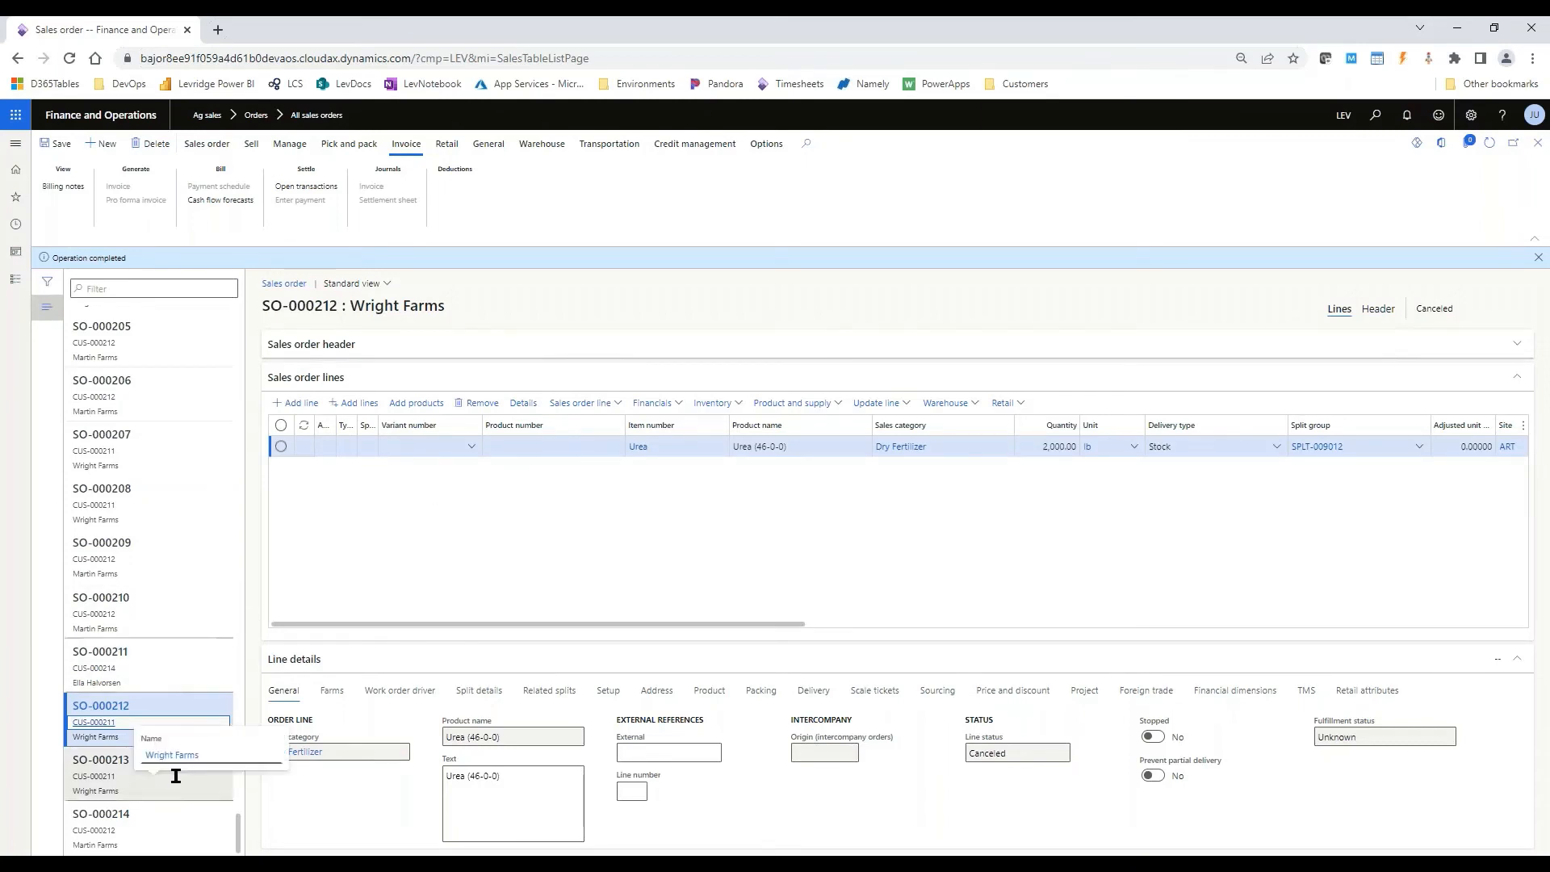
- Review the charges on the posted invoice of Wright Farms' 900 lb split order
click(142, 770)
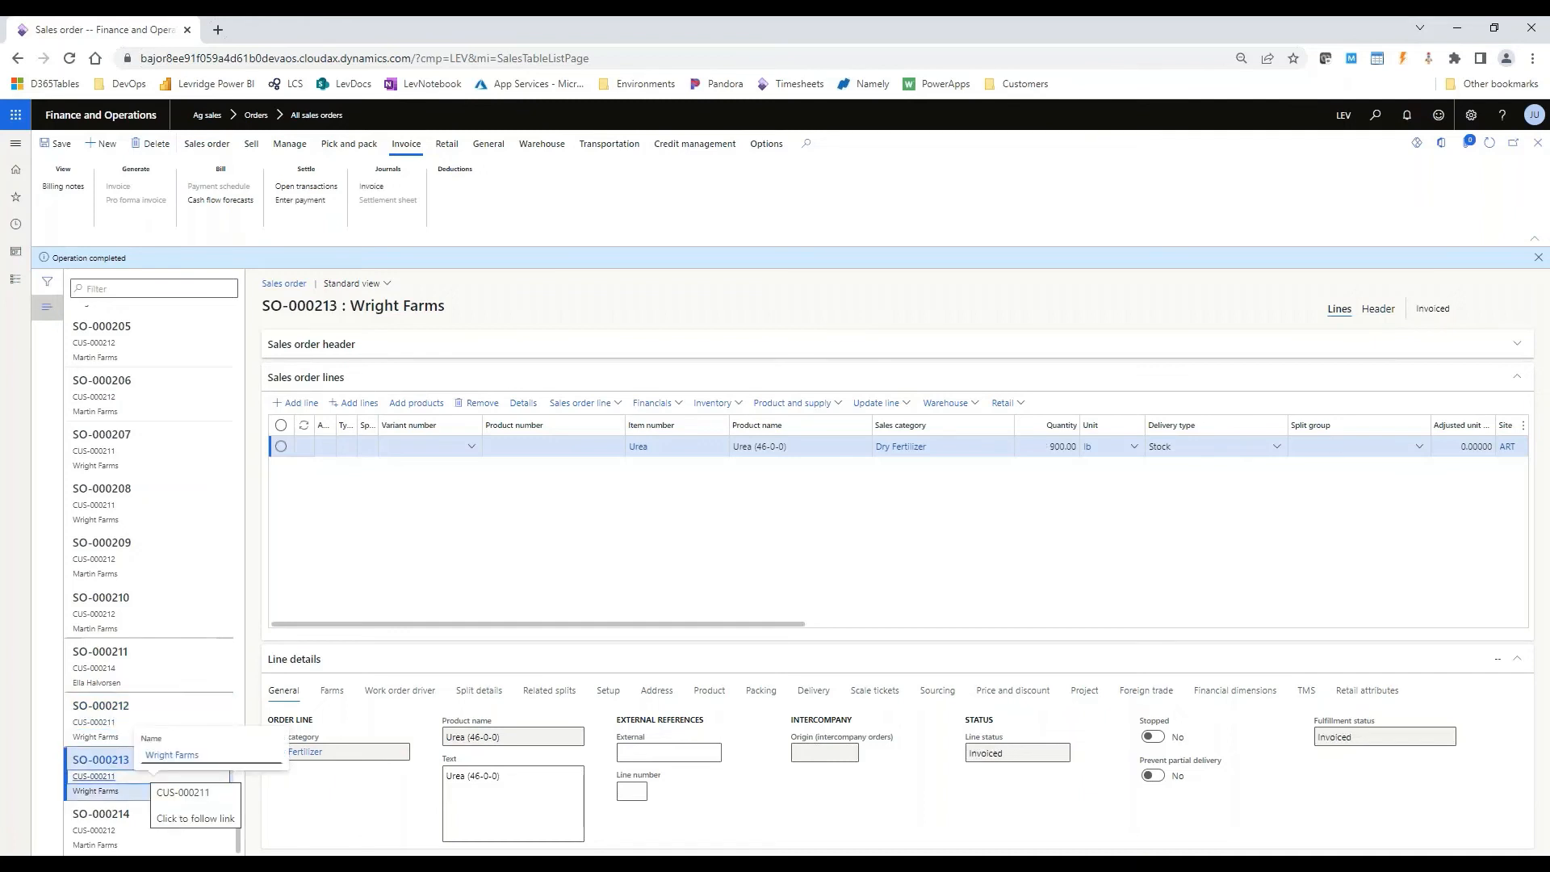
click(373, 187)
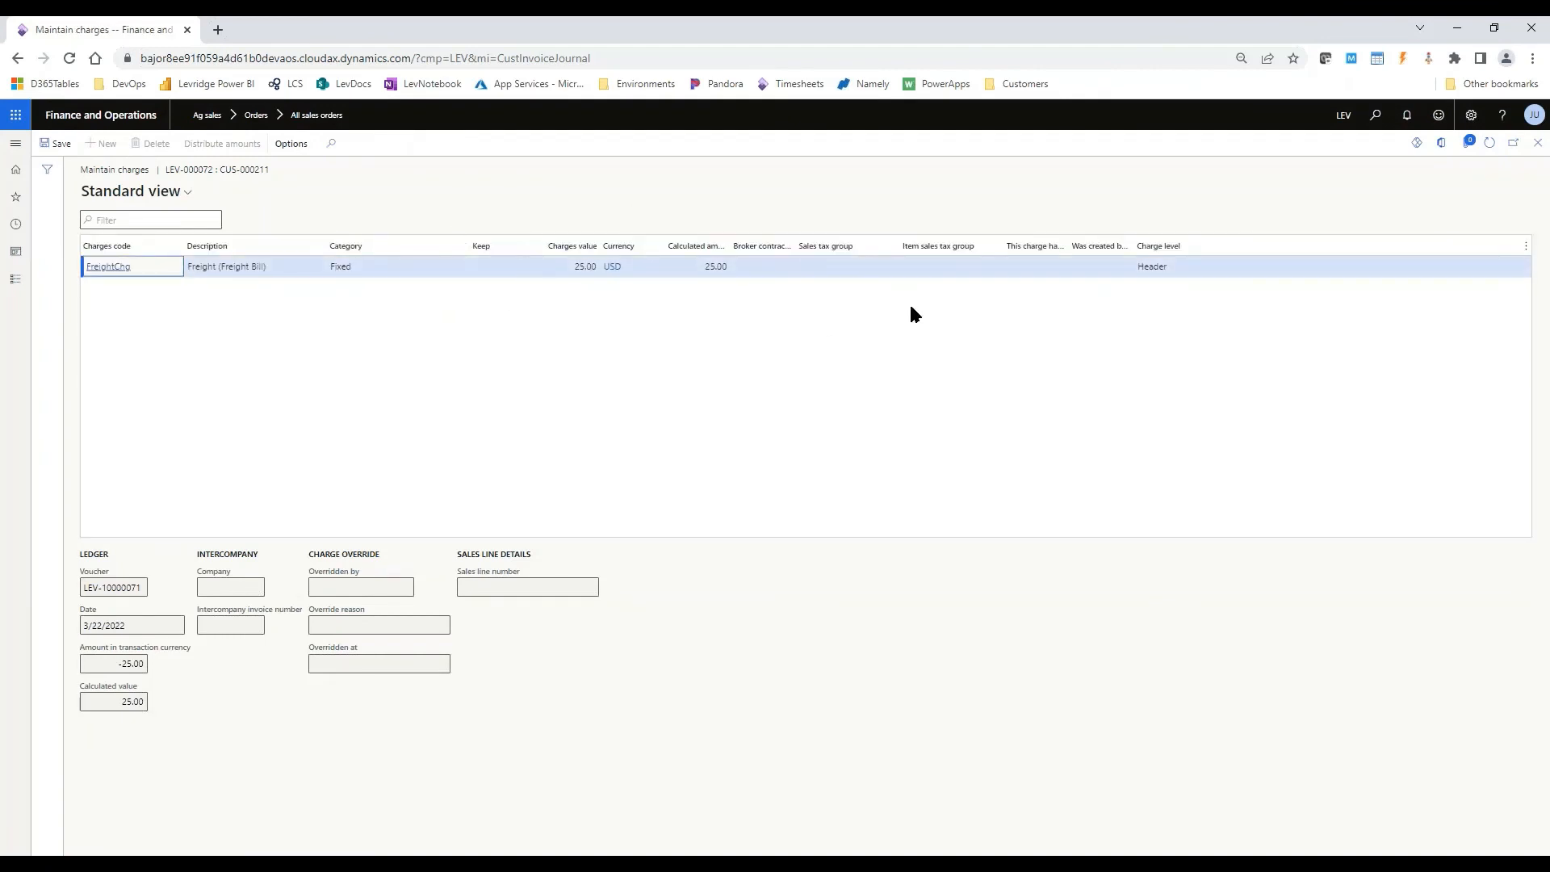
click(1538, 143)
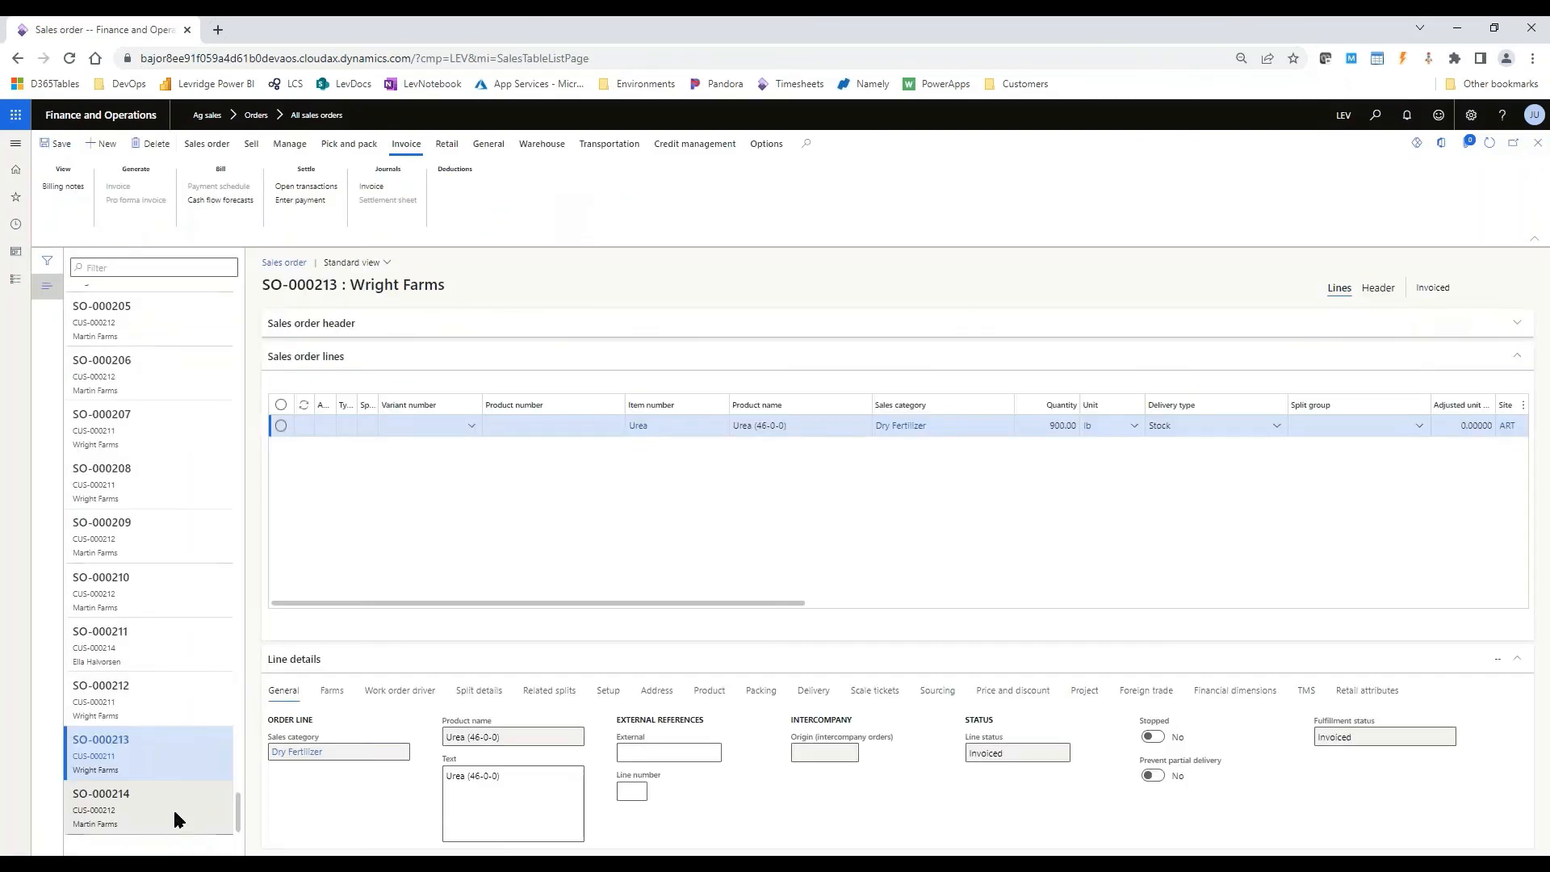
- Check the charges on the posted invoice of Martin Farms' split order, then return to the order
click(174, 825)
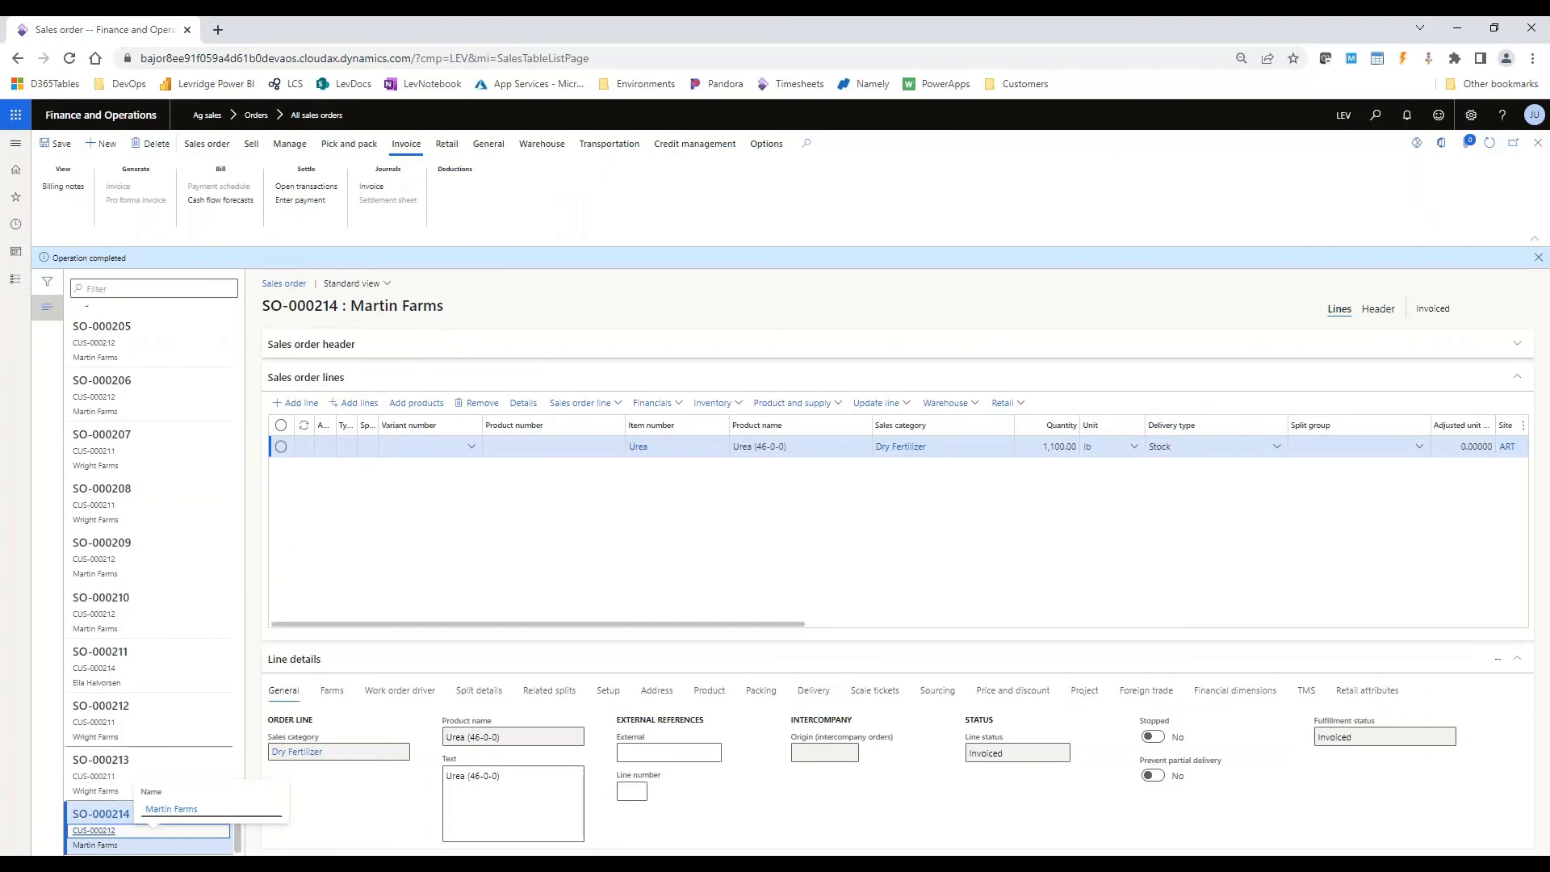
click(371, 185)
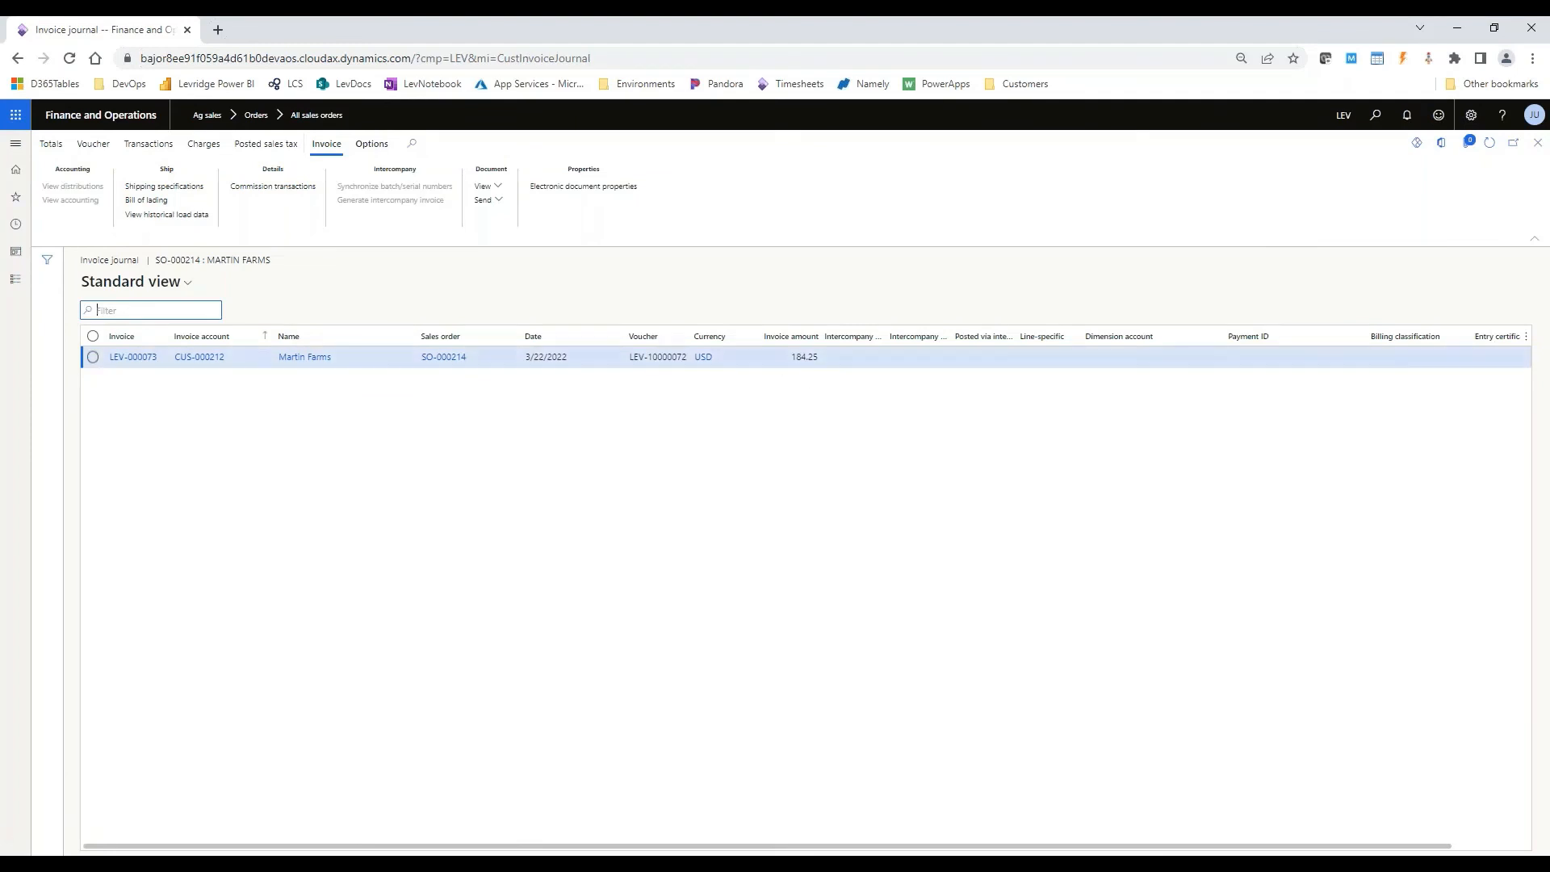
click(203, 143)
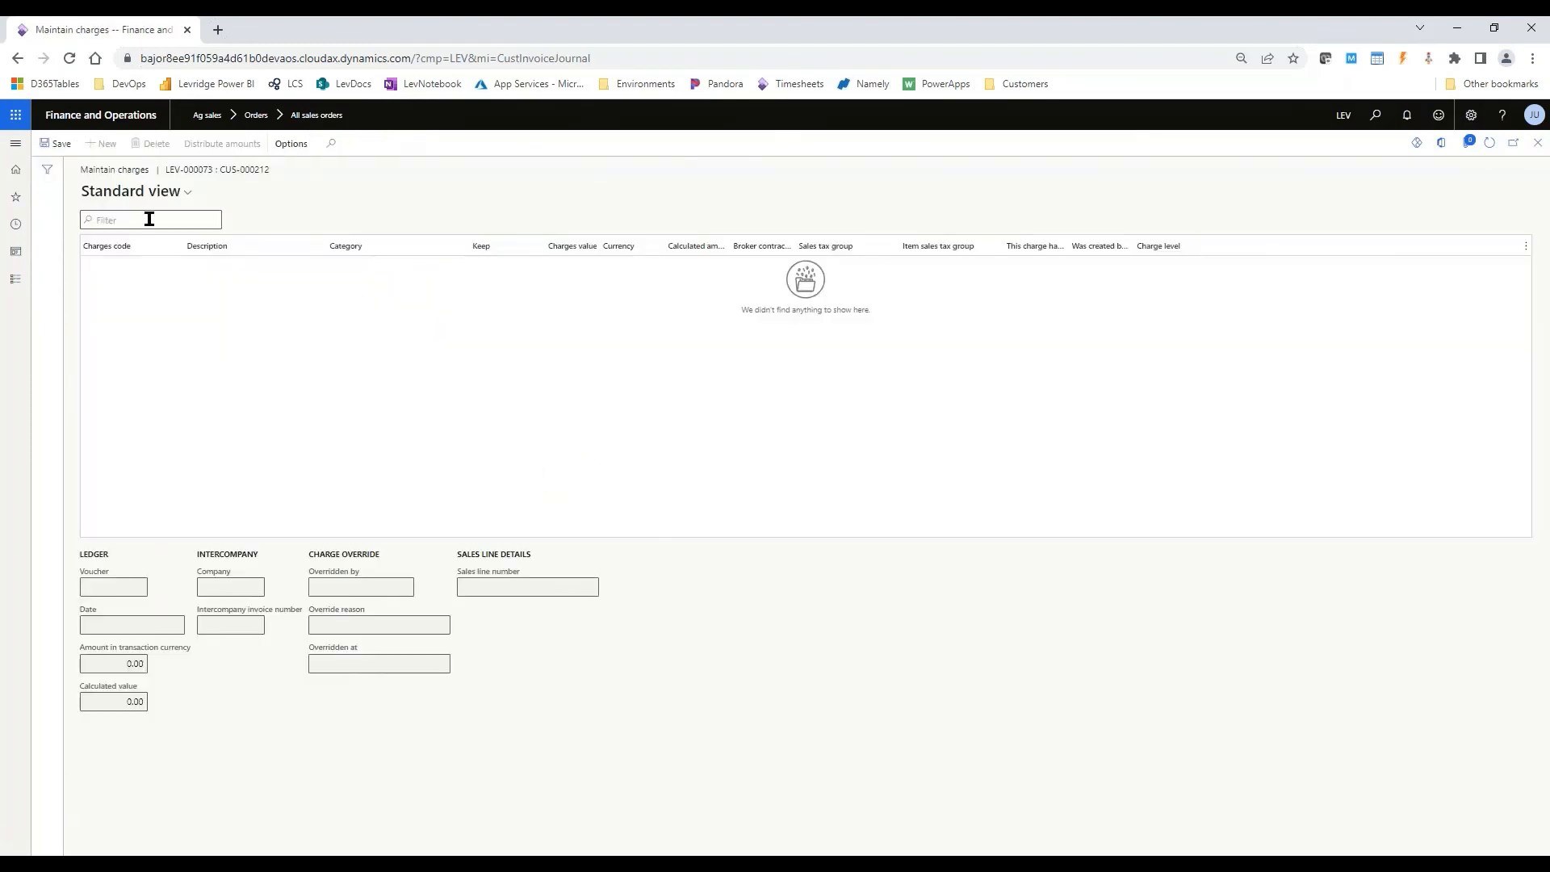
click(1538, 143)
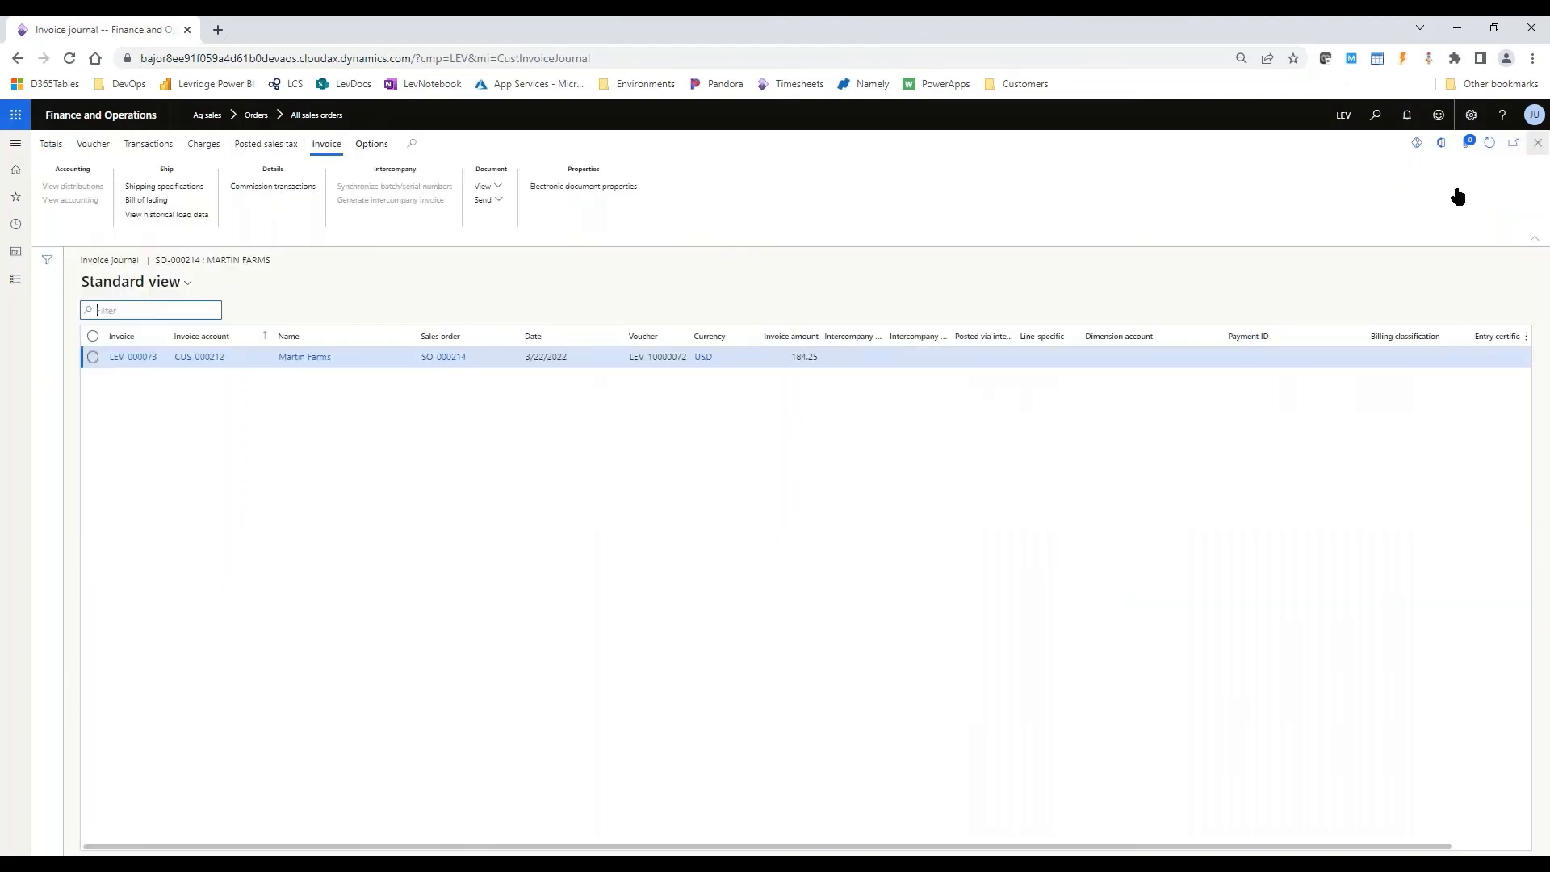
key(Escape)
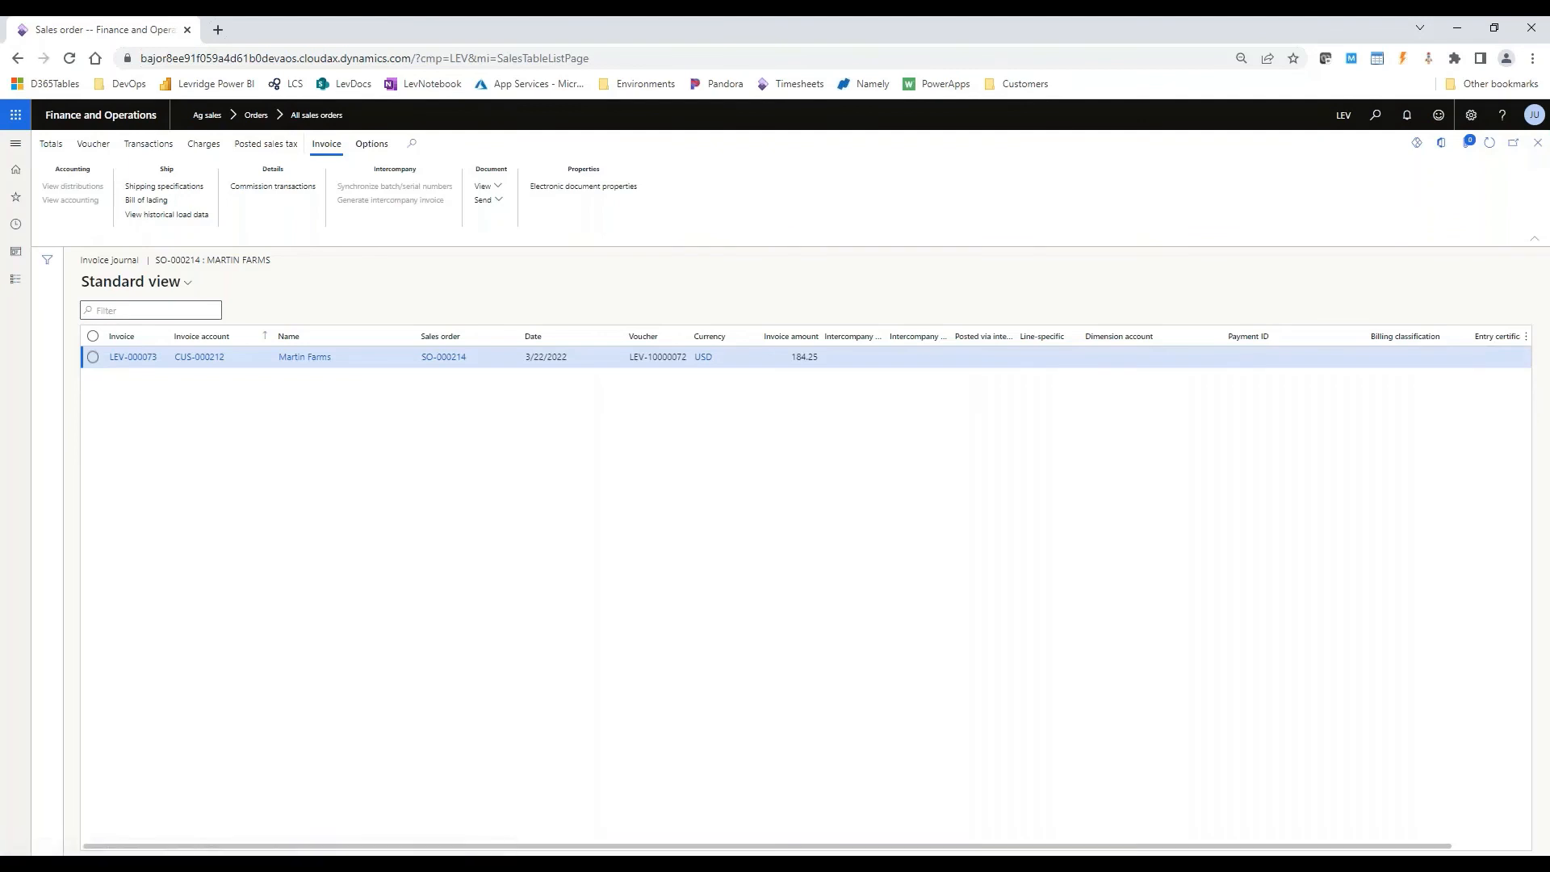